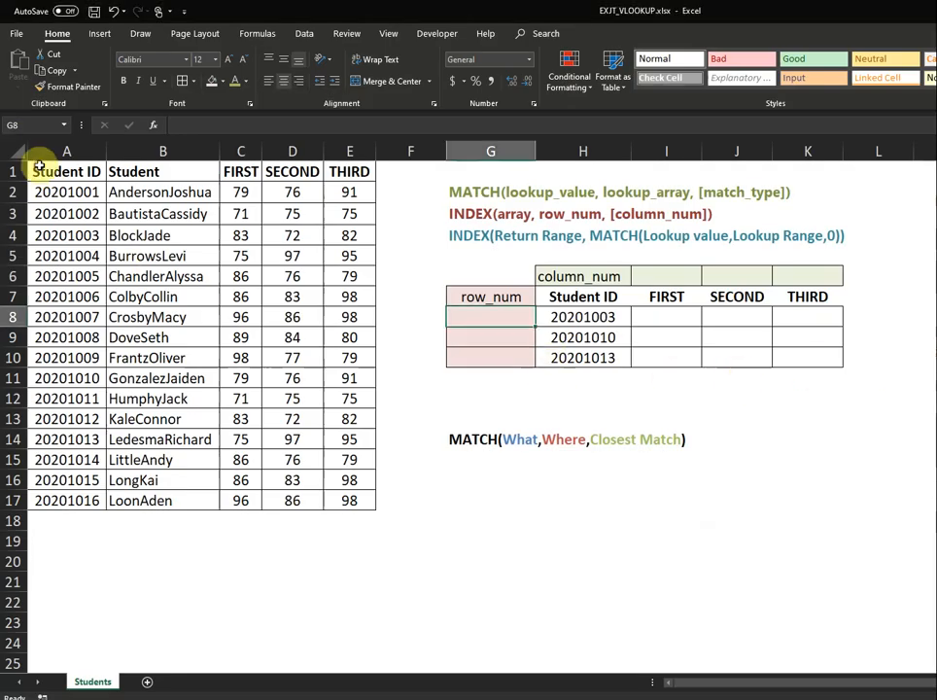
Review the student score table A1:E17, the lookup area G6:K10 and the MATCH syntax in G2.
drag(39, 167, 363, 506)
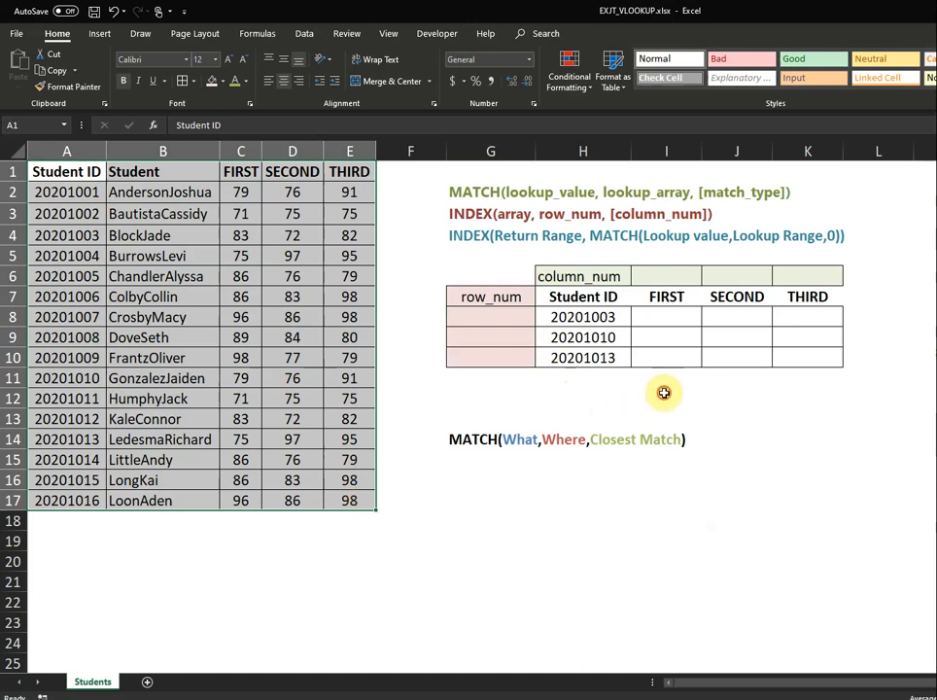
click(665, 394)
drag(491, 285, 823, 369)
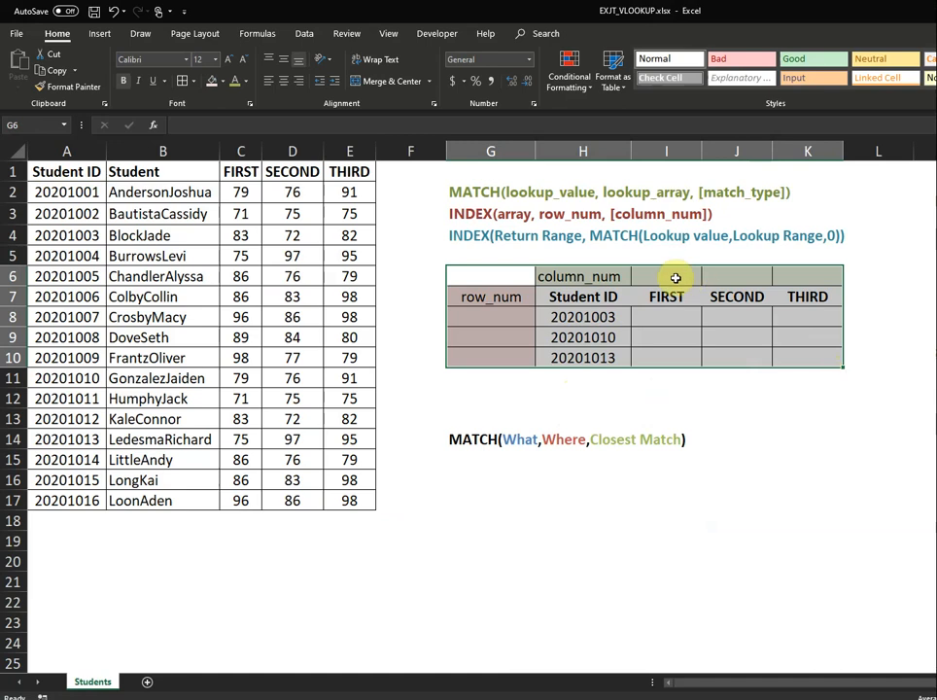
click(494, 189)
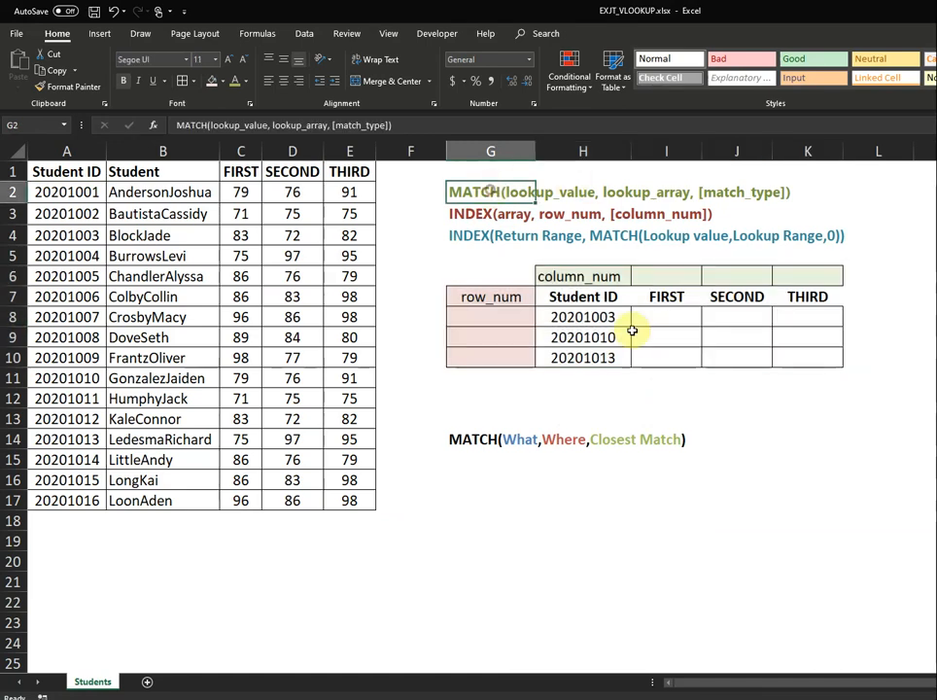
click(735, 412)
click(486, 477)
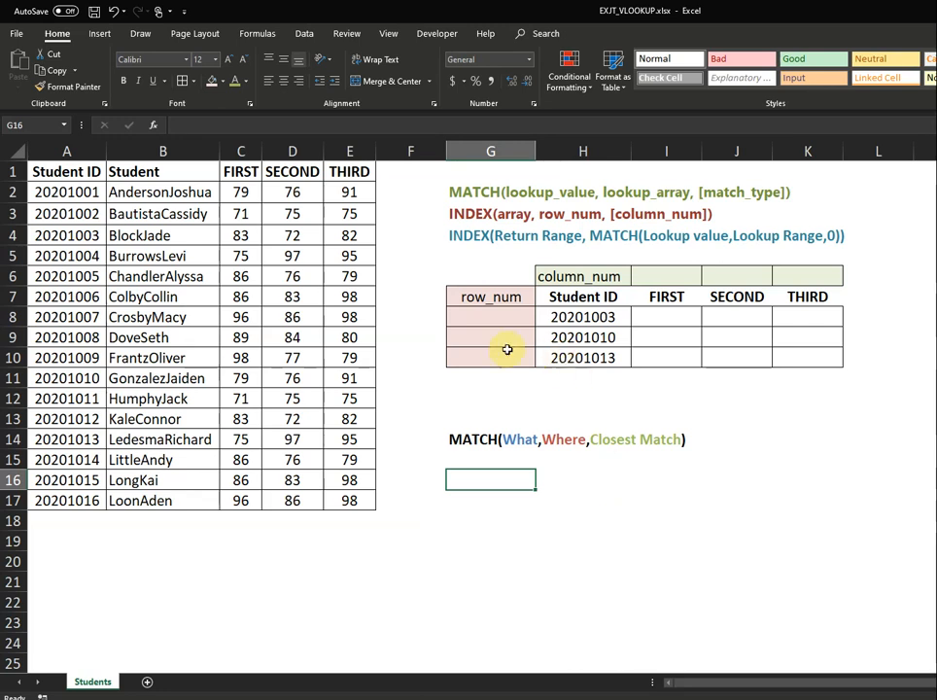
Locate row_num cell G8, its Student ID in H8, and the ID column A1:A17.
click(490, 317)
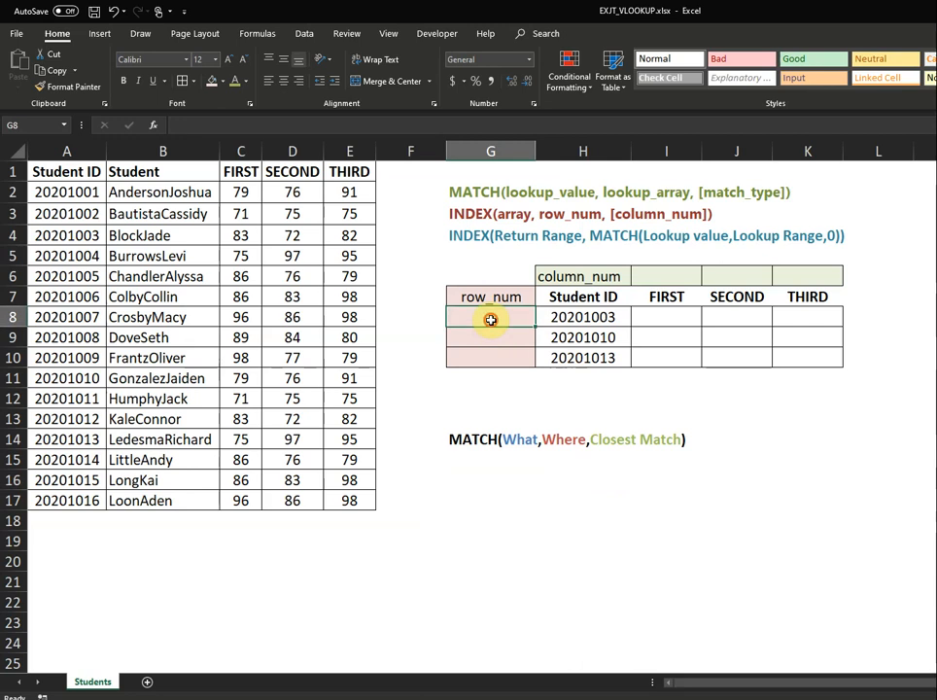
click(595, 318)
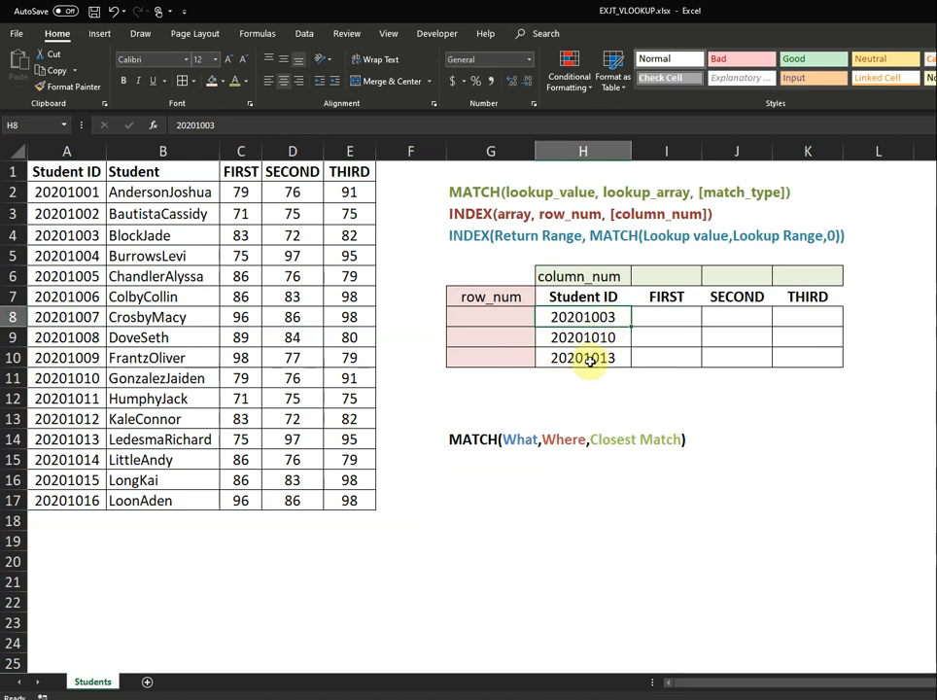
key(Left)
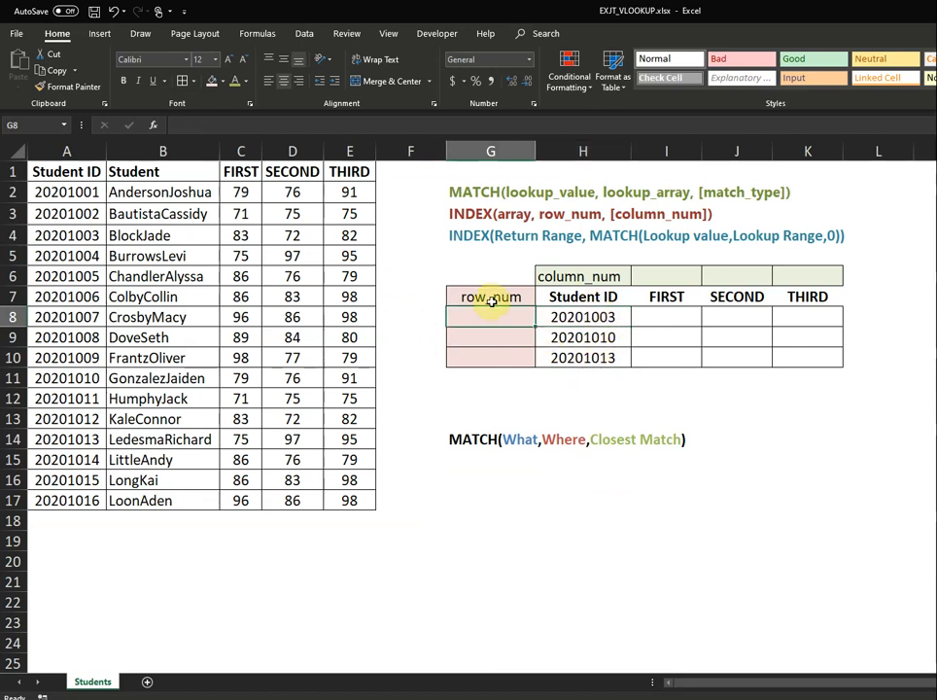
click(75, 178)
drag(75, 178, 78, 501)
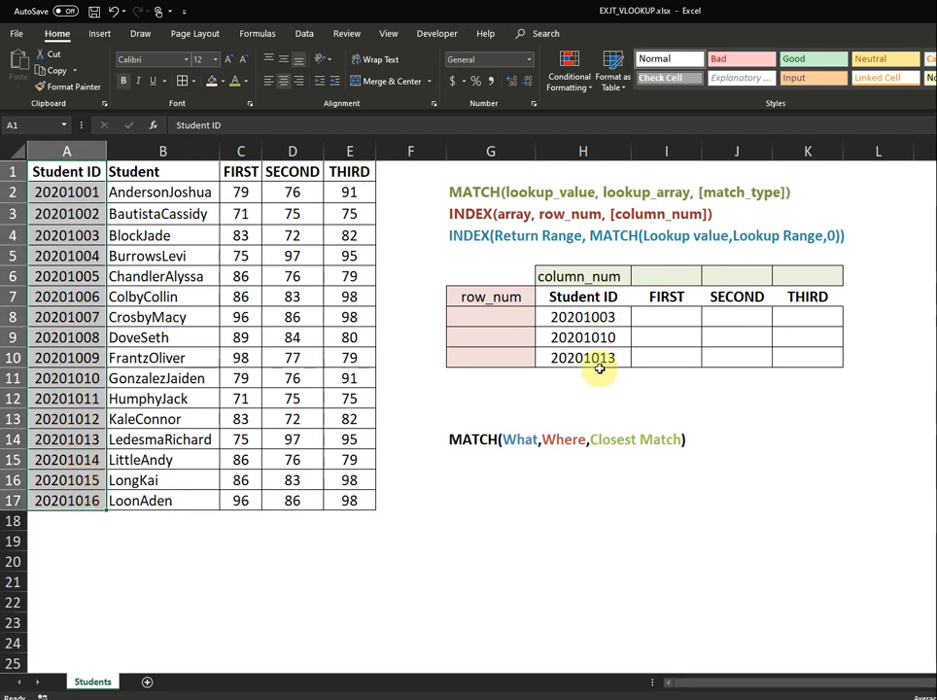
Enter =MATCH(H8,$A$1:$A$17,0) in G8, returning row 4 for Student ID 20201003.
click(492, 312)
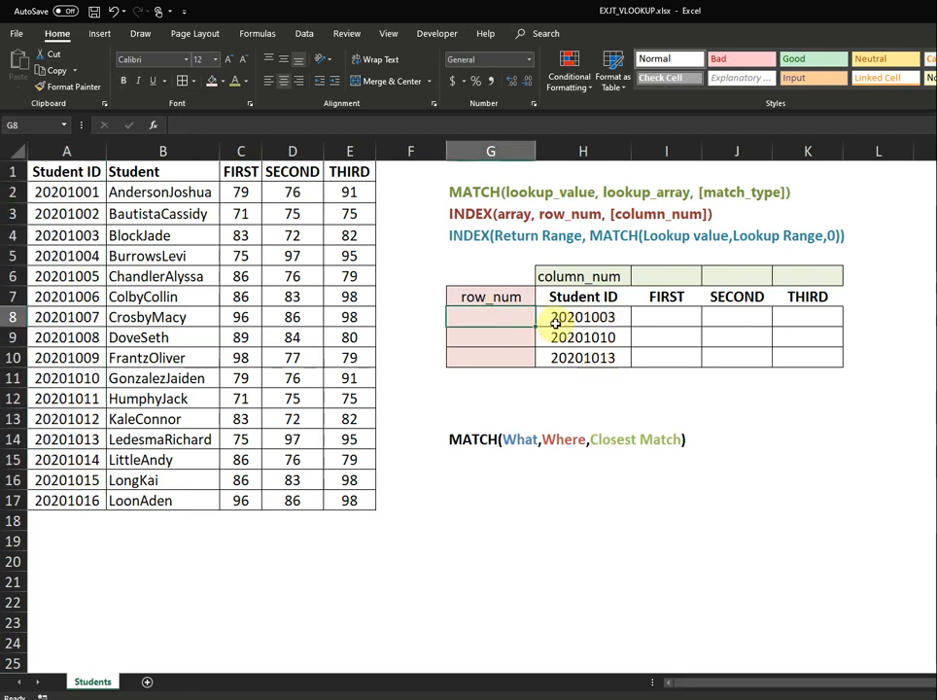
text(=mat)
key(Tab)
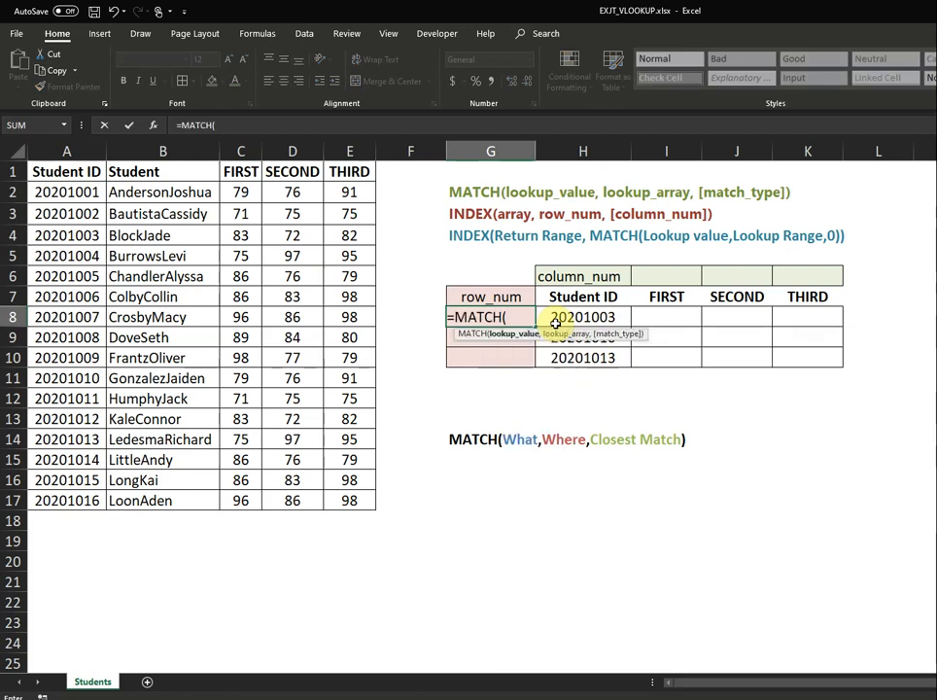
click(584, 318)
text(,)
drag(69, 175, 68, 500)
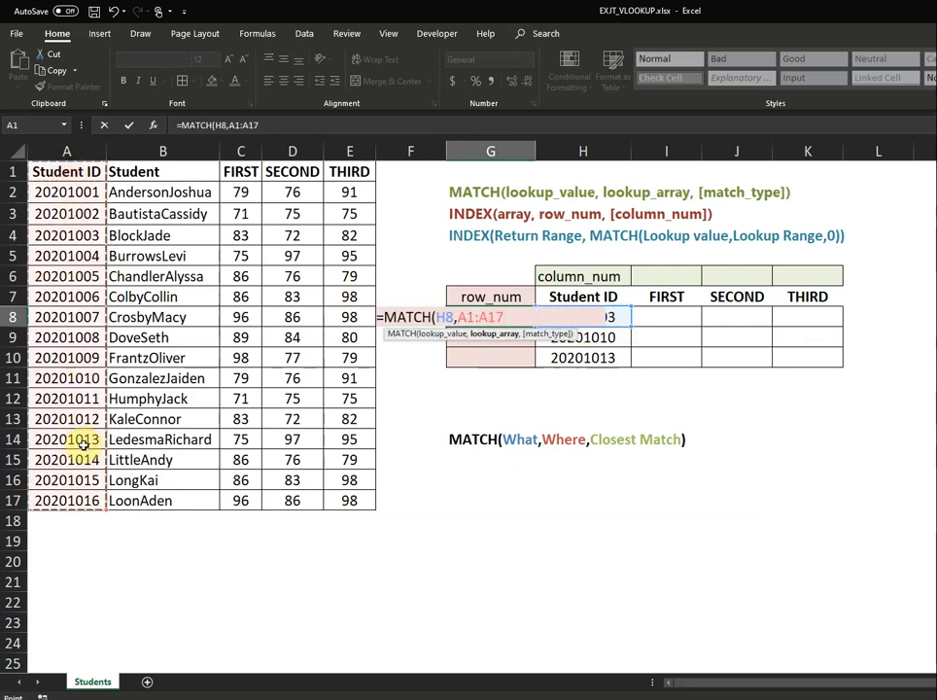
key(F4)
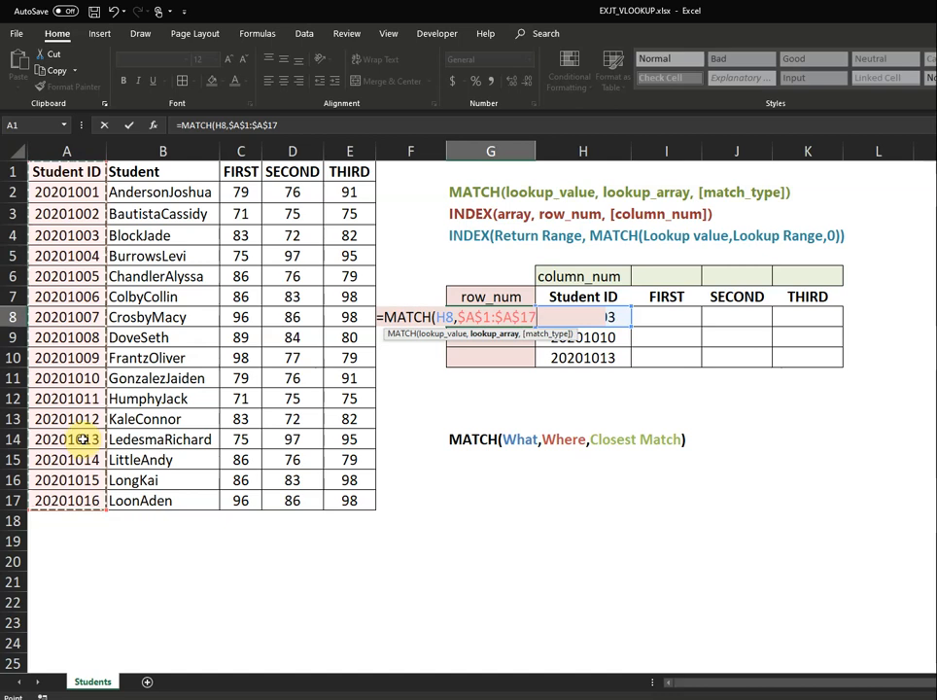
text(,)
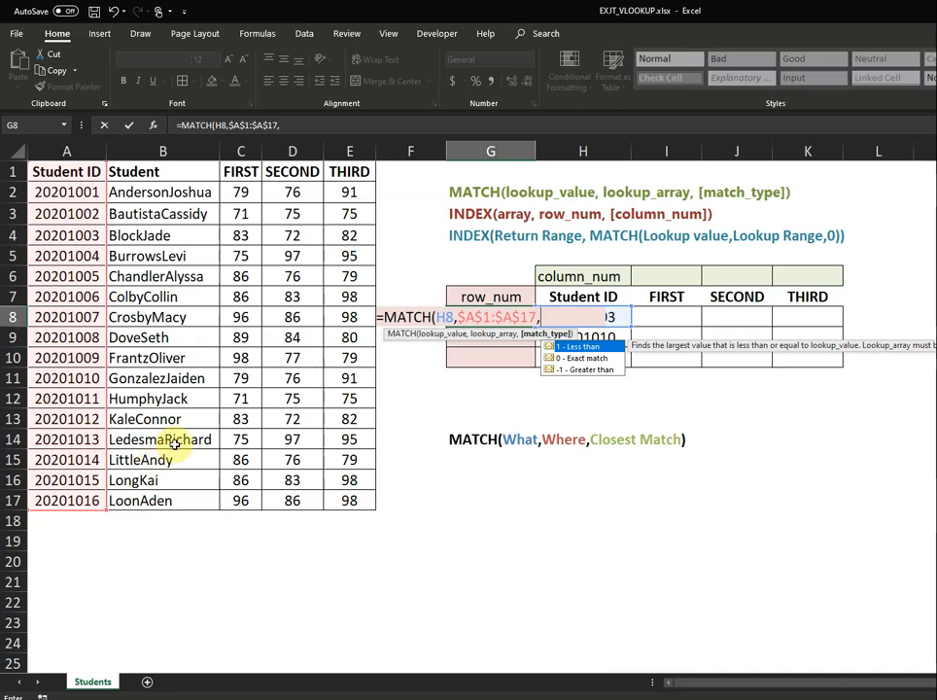
text(0)
key(Return)
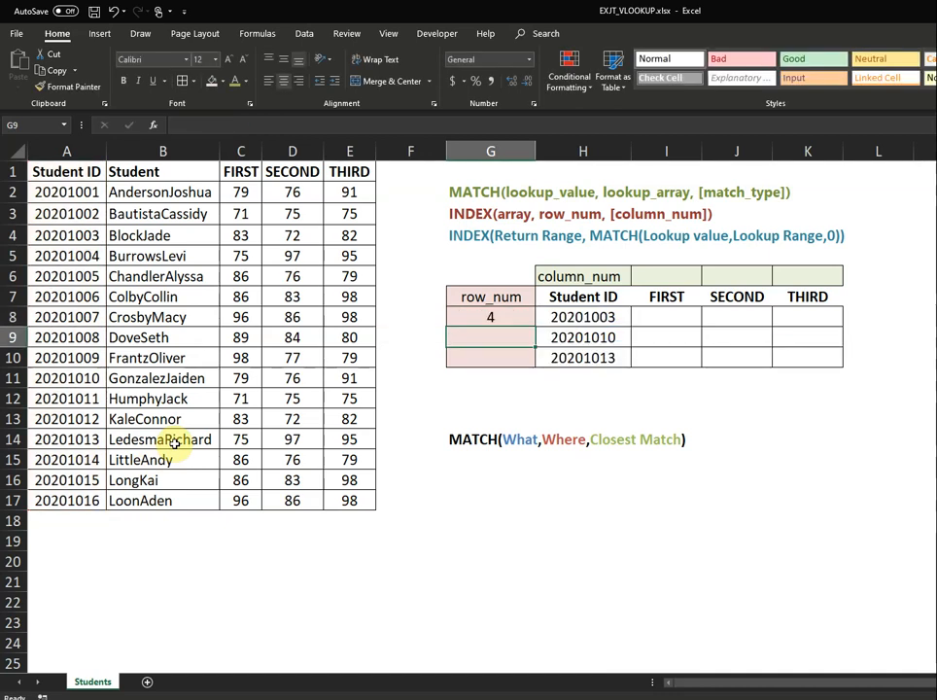
Fill G8's MATCH formula down into G9:G10, redoing the fill once after clearing it.
click(488, 317)
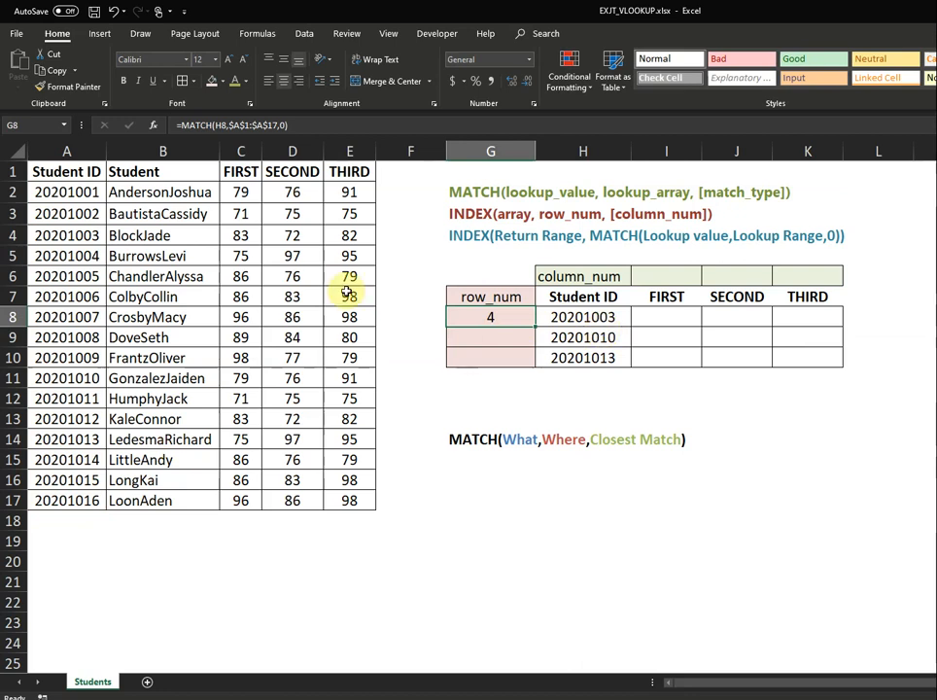
click(81, 235)
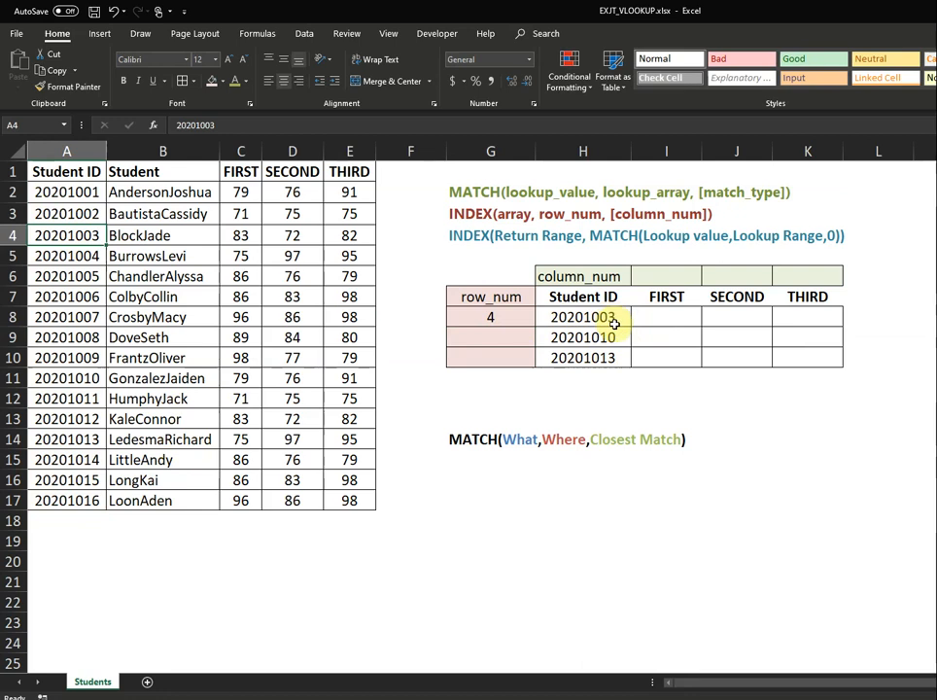
click(523, 321)
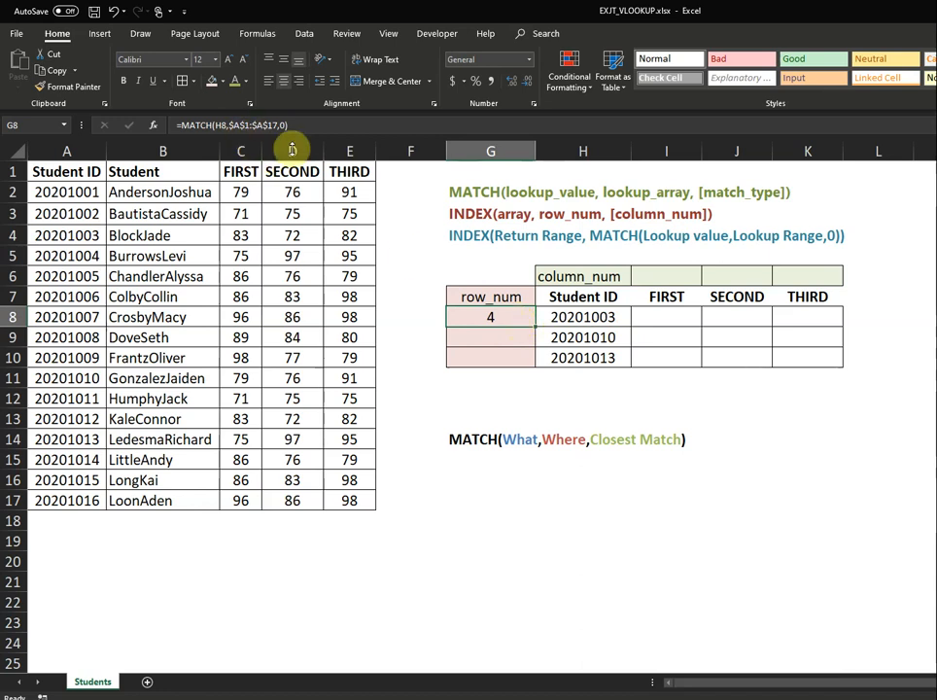
drag(536, 329, 526, 356)
click(525, 318)
key(Delete)
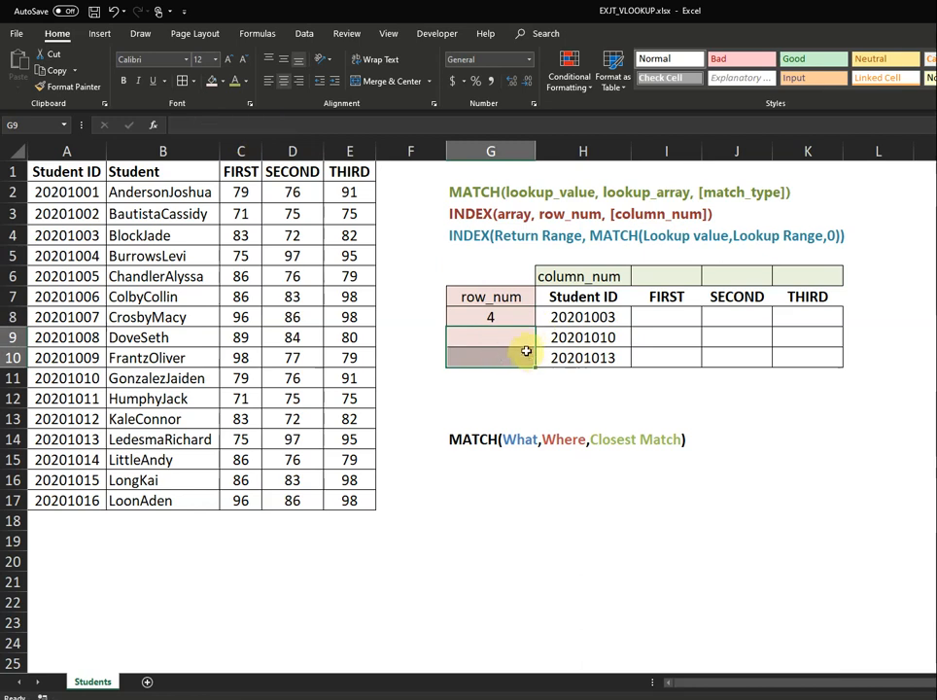
click(519, 316)
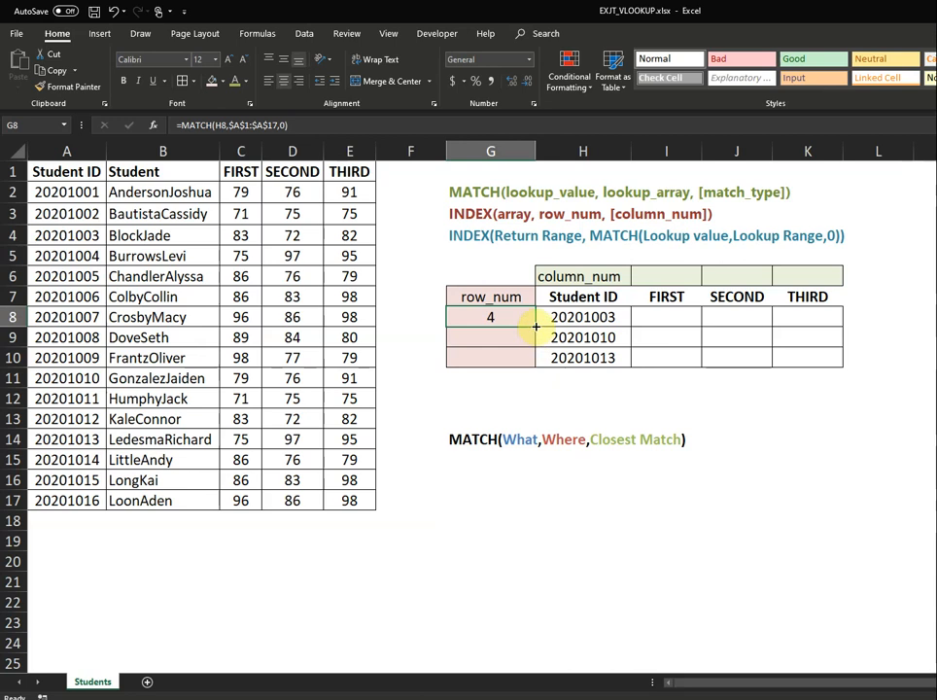
drag(536, 328, 537, 365)
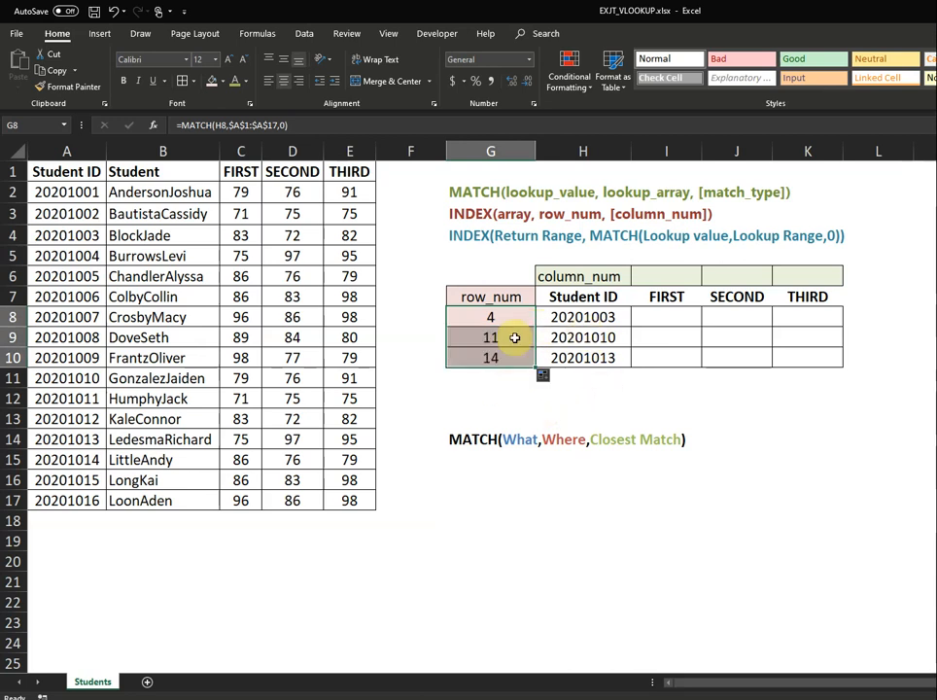
Check that G9 and G10 reference H9 and H10, returning 11 and 14.
click(491, 317)
click(491, 338)
click(498, 358)
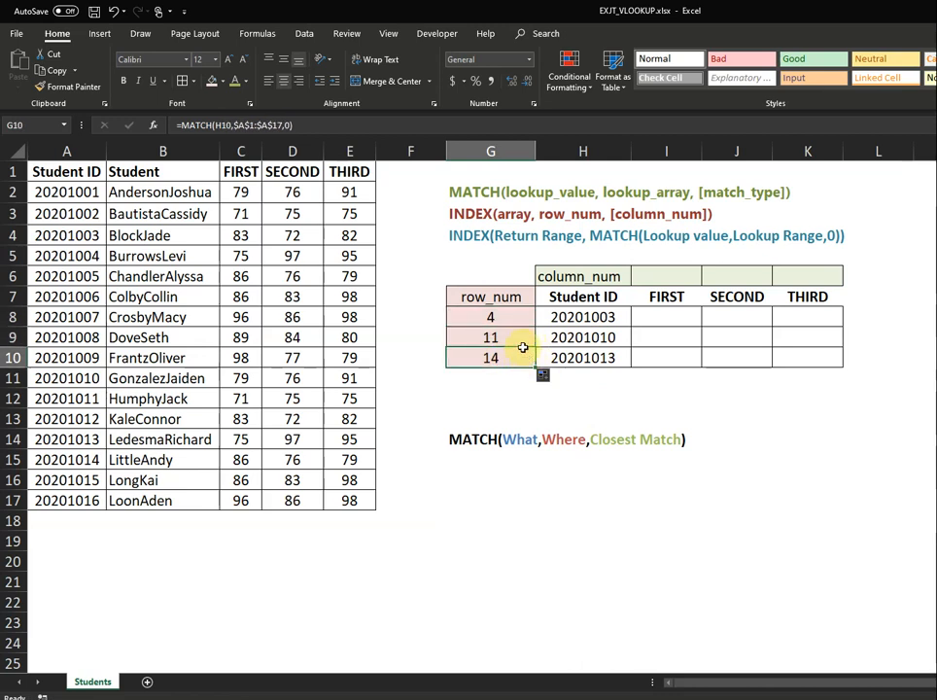
click(572, 361)
click(514, 360)
click(557, 360)
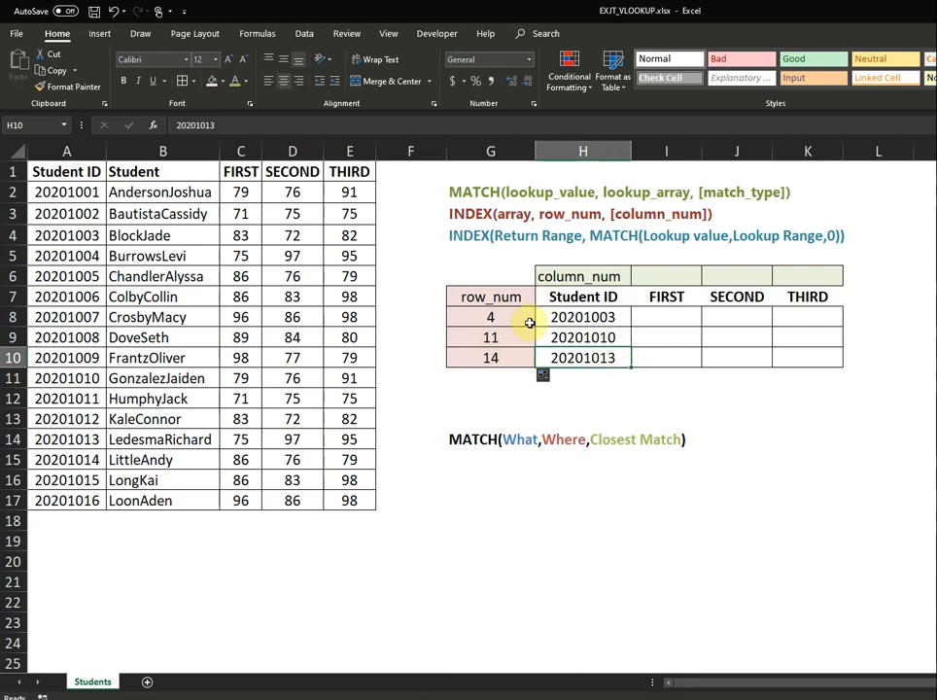
click(497, 316)
click(503, 338)
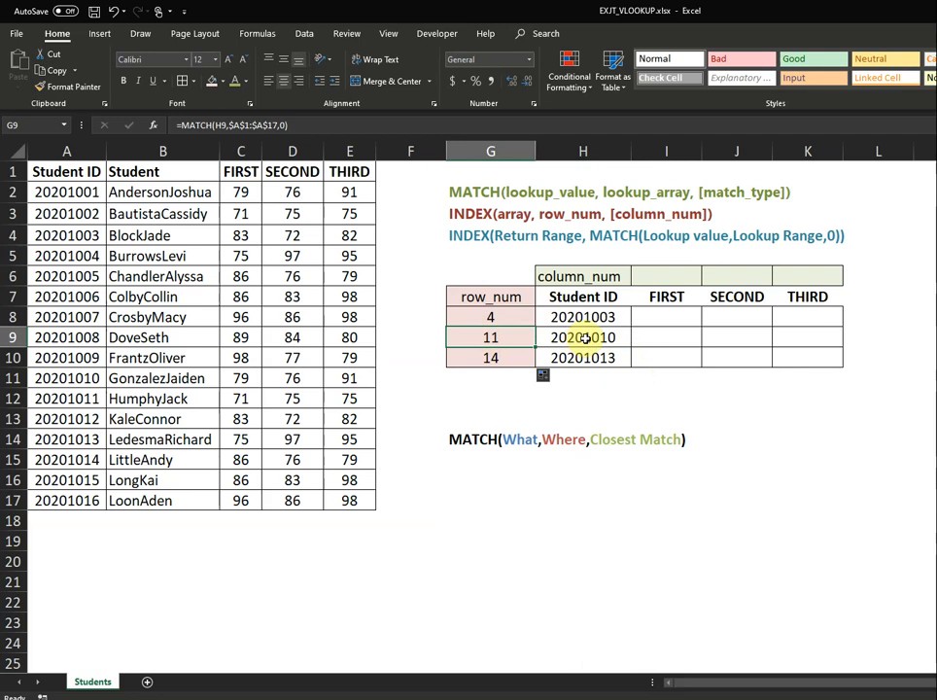
key(Up)
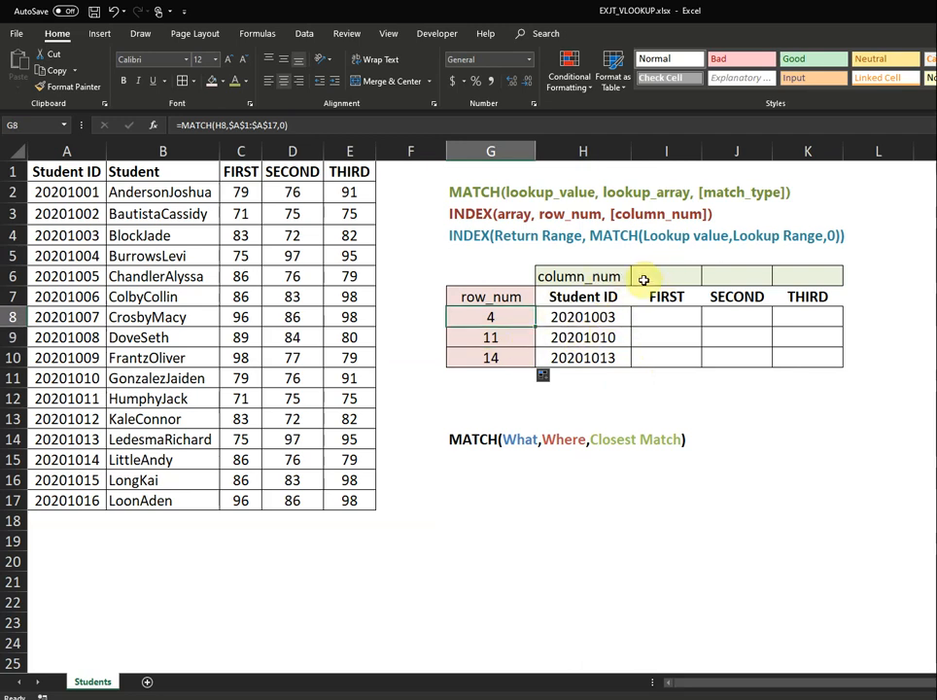
Review column_num cell I6, its H6 label, and the SECOND and THIRD headers.
click(660, 278)
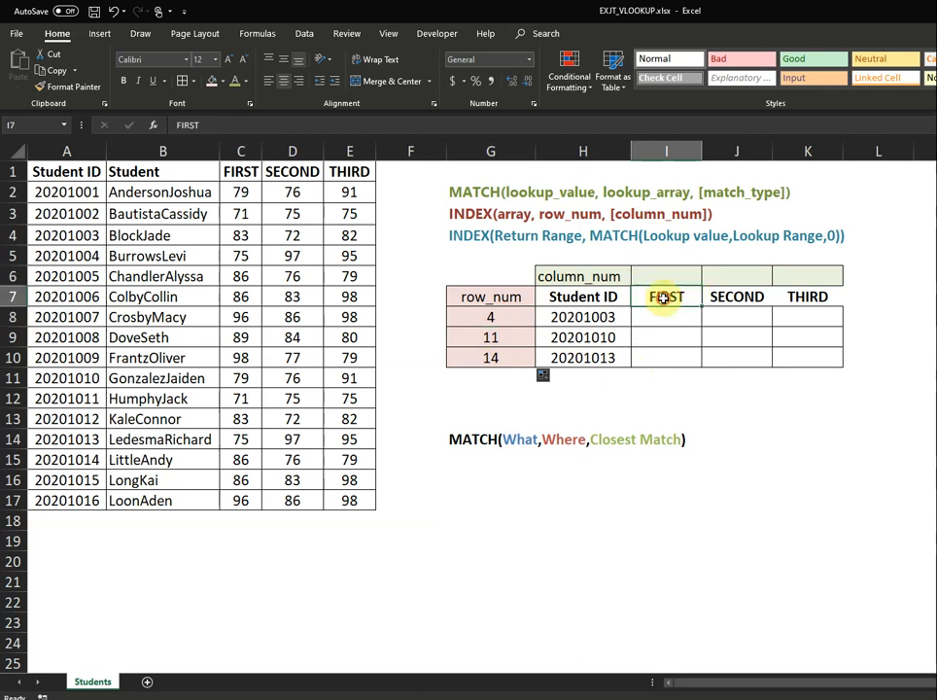
click(755, 303)
click(822, 299)
click(609, 279)
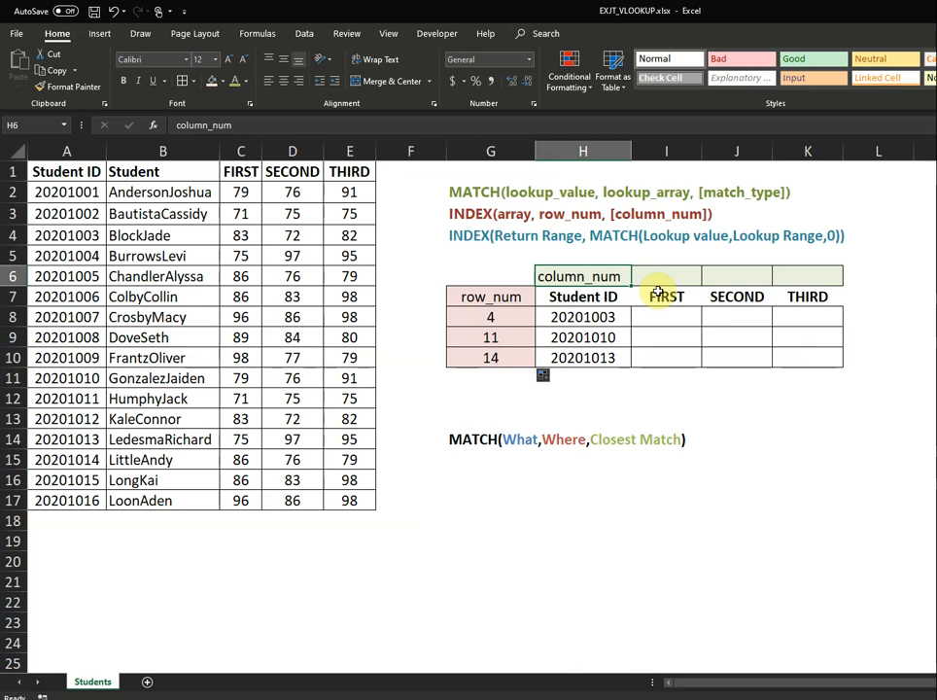
Enter =MATCH(I7,$A$1:$E$1,0) in I6 to find the FIRST header's column, 3.
click(666, 280)
text(=)
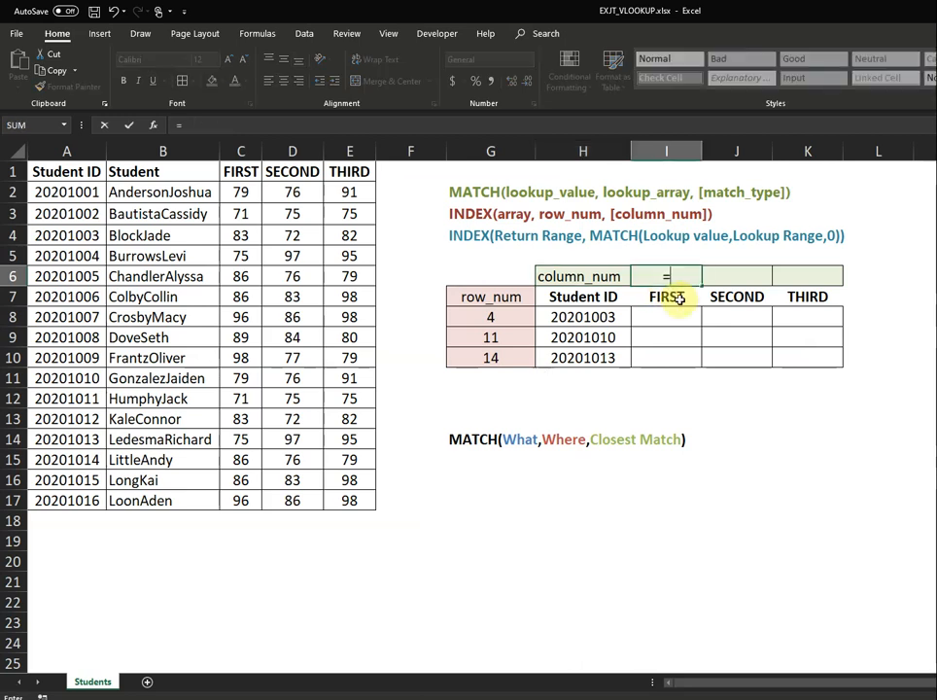
text(ma)
key(Tab)
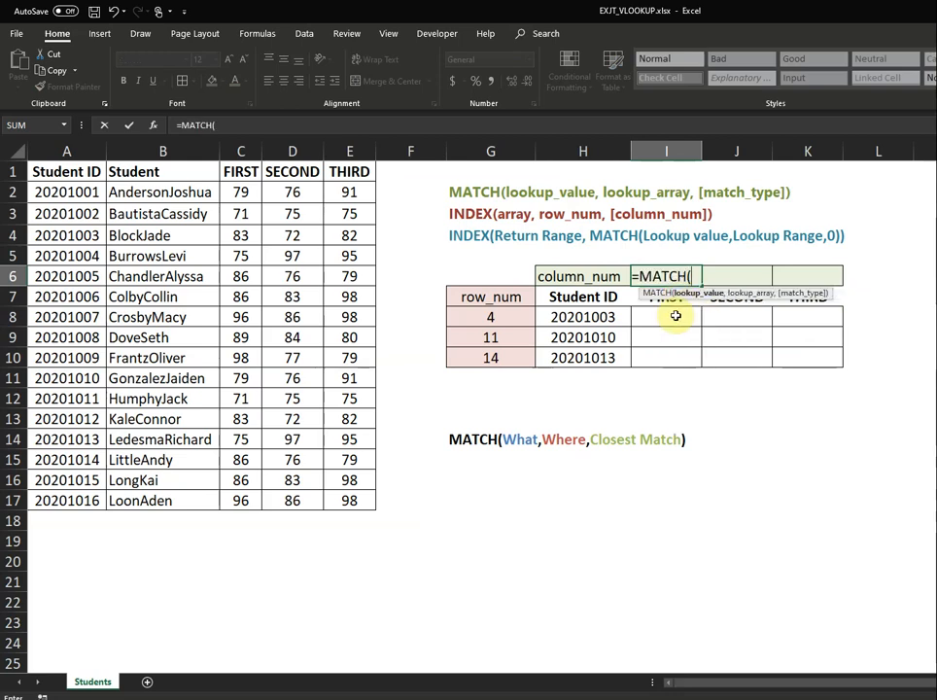
click(666, 305)
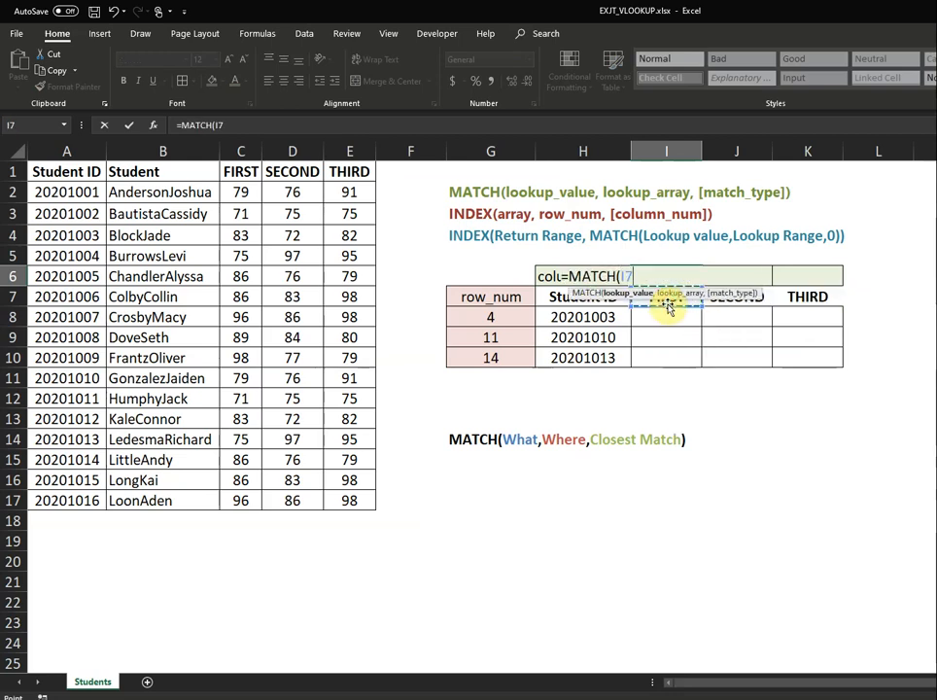
text(,)
click(56, 172)
drag(161, 171, 334, 171)
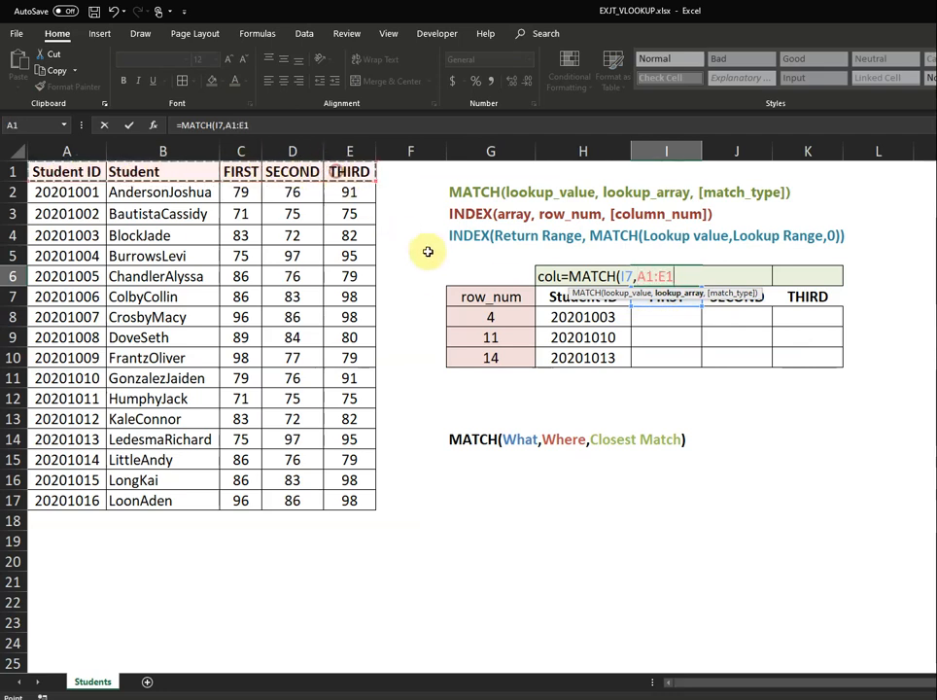
key(F4)
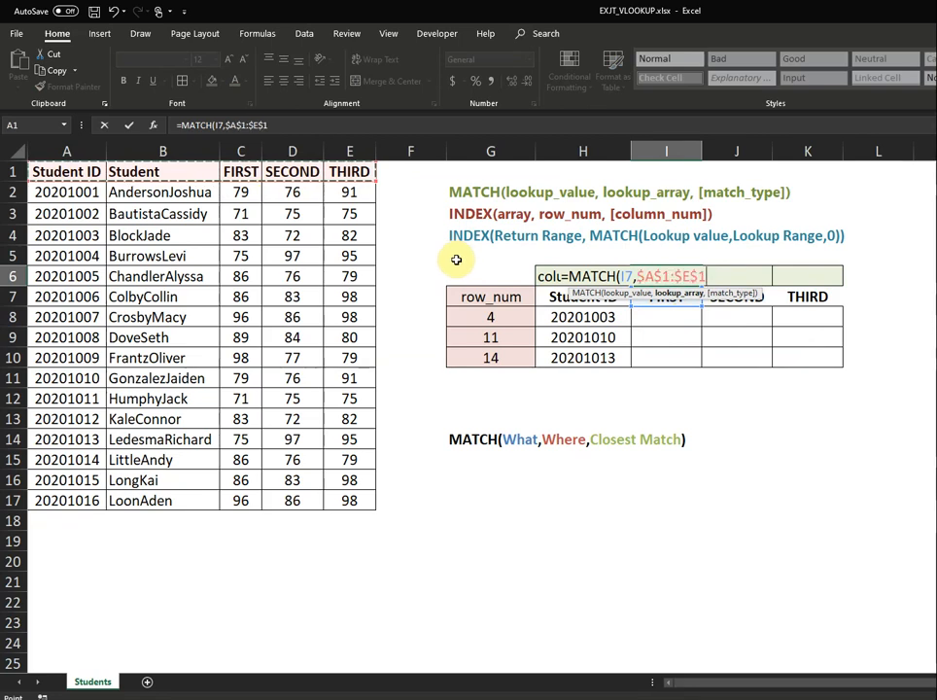
text(,)
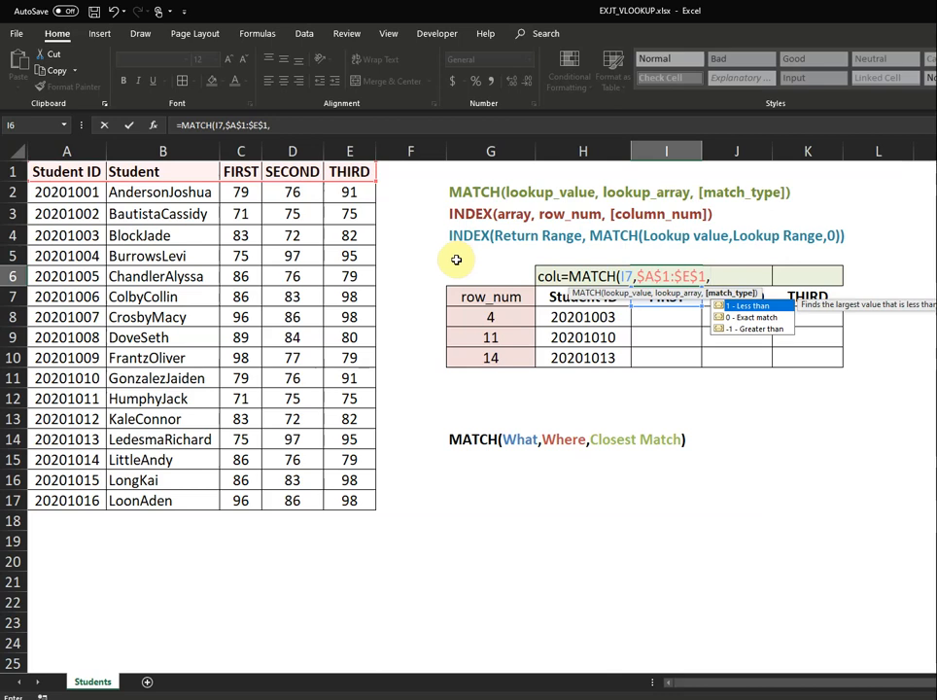
text(0))
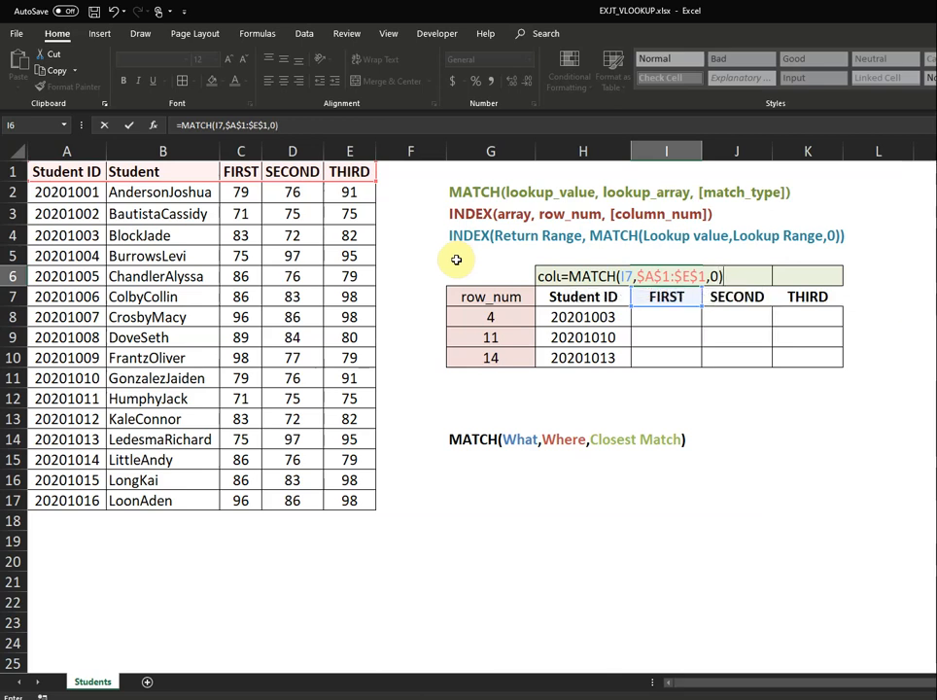
key(Return)
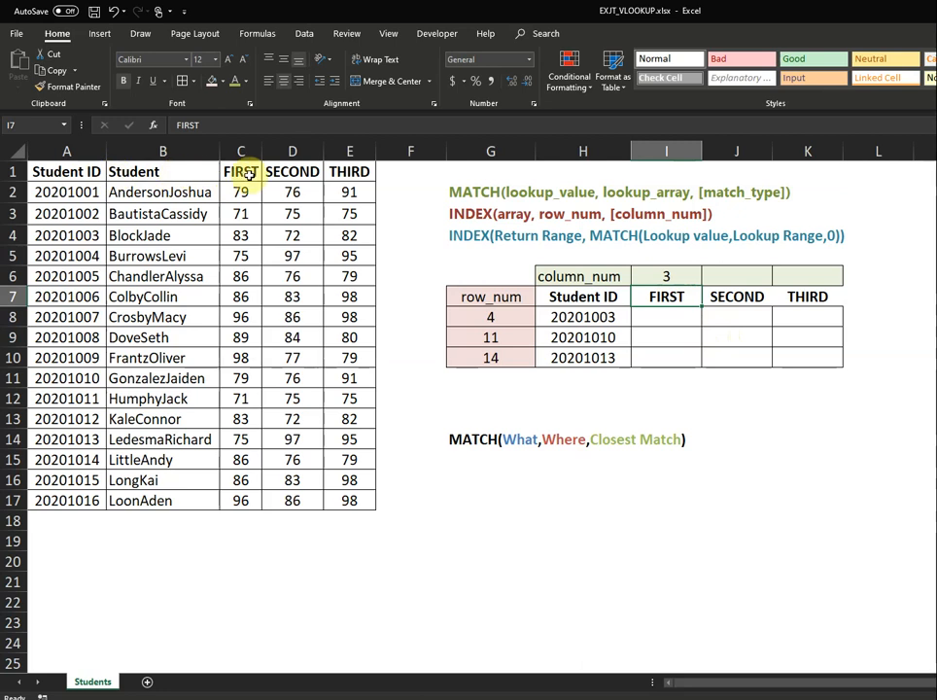
Copy I6's MATCH formula across J6:K6, giving 4 for SECOND and 5 for THIRD.
click(683, 276)
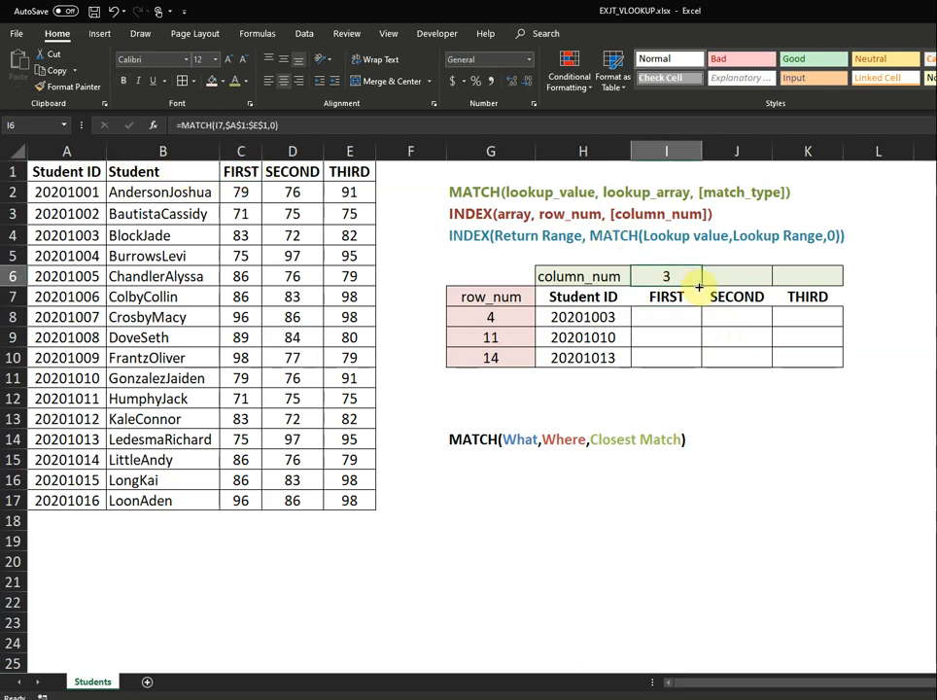
drag(700, 284, 826, 279)
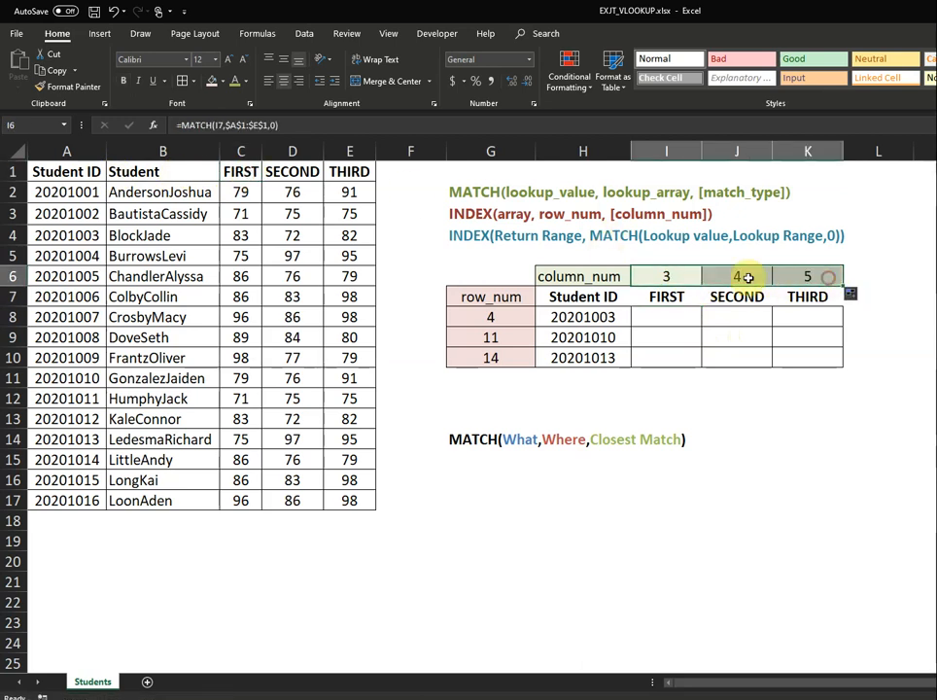
click(746, 296)
click(811, 295)
click(741, 281)
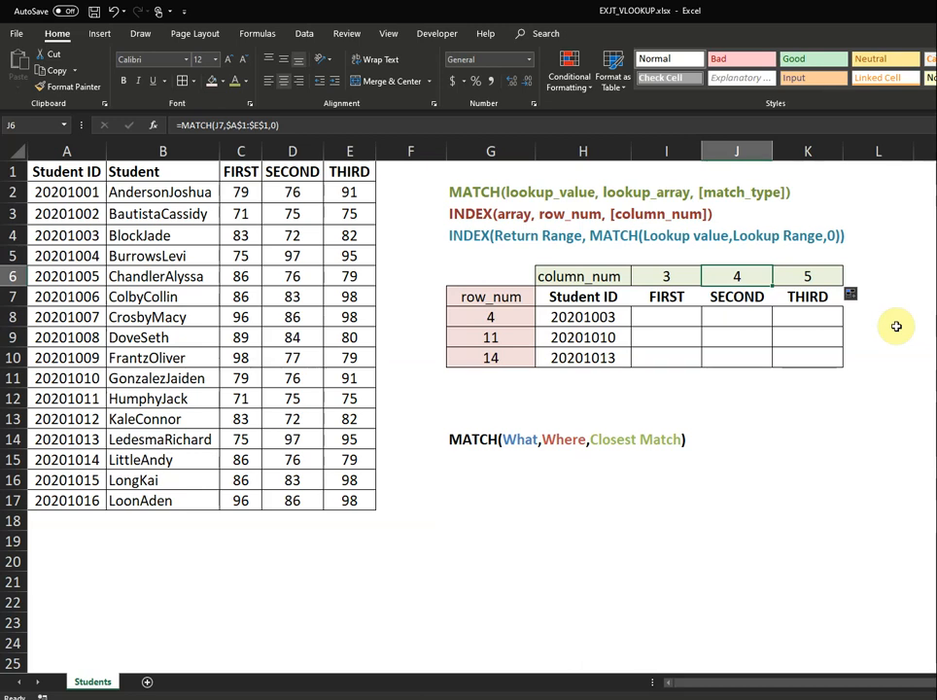
click(688, 317)
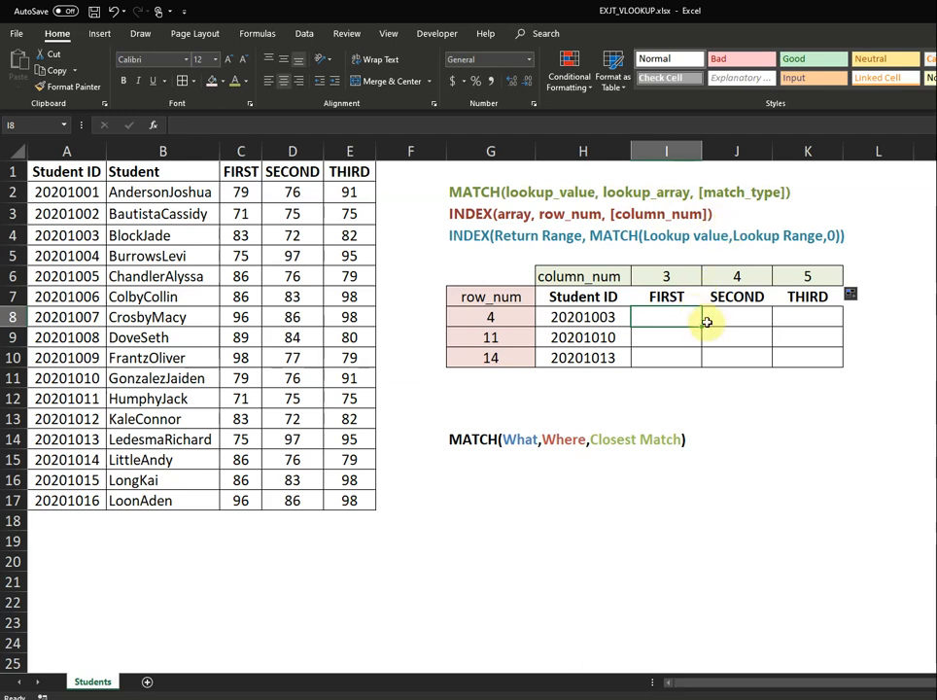
Enter =INDEX($A$1:$E$17,4,3) in I8 to return 83, student 20201003's FIRST score.
text(=)
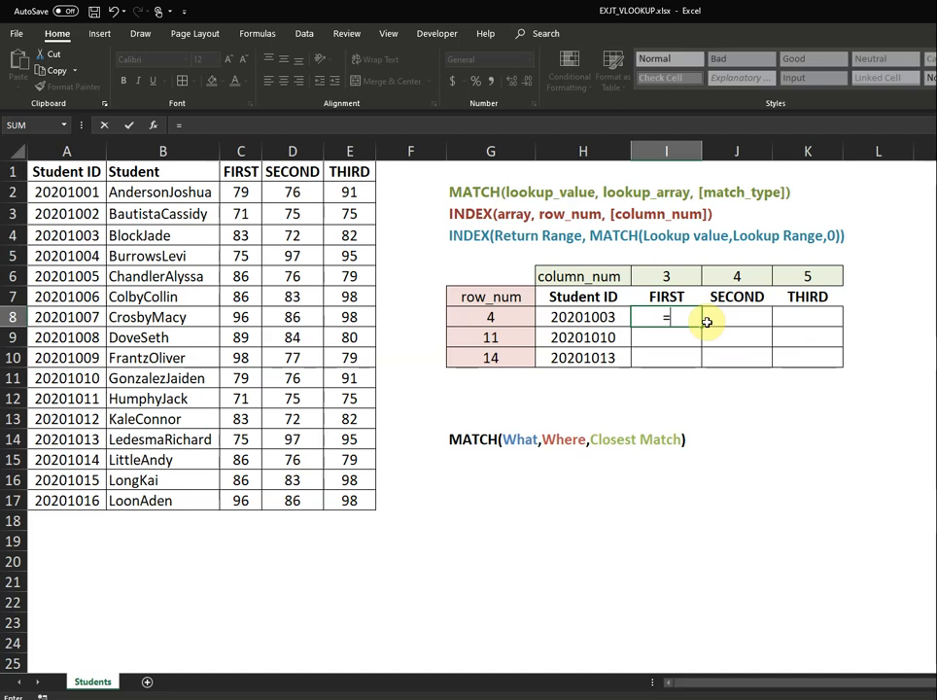
text(Inde)
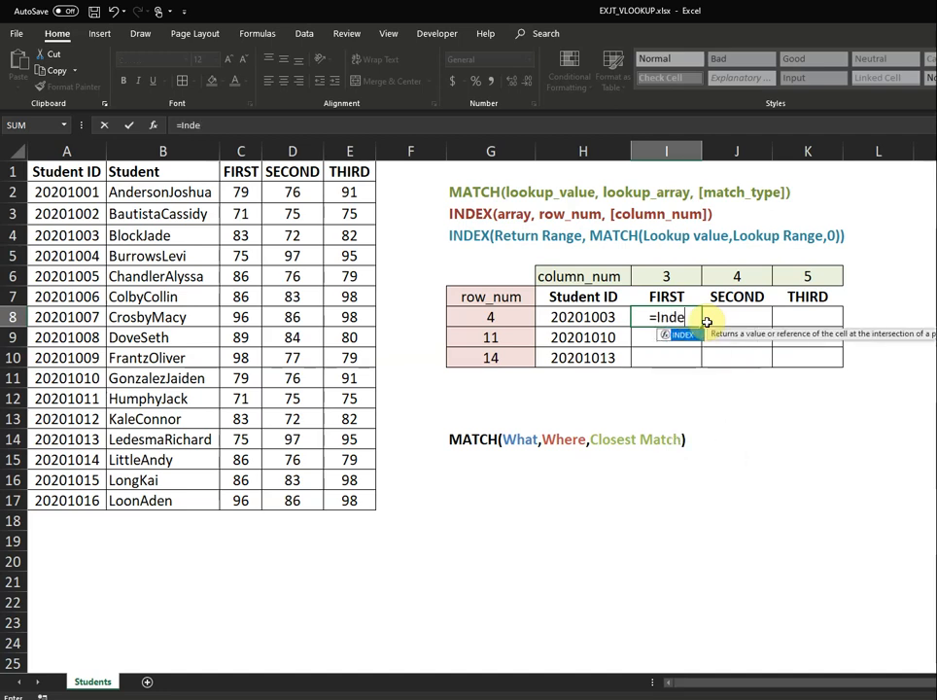
key(Tab)
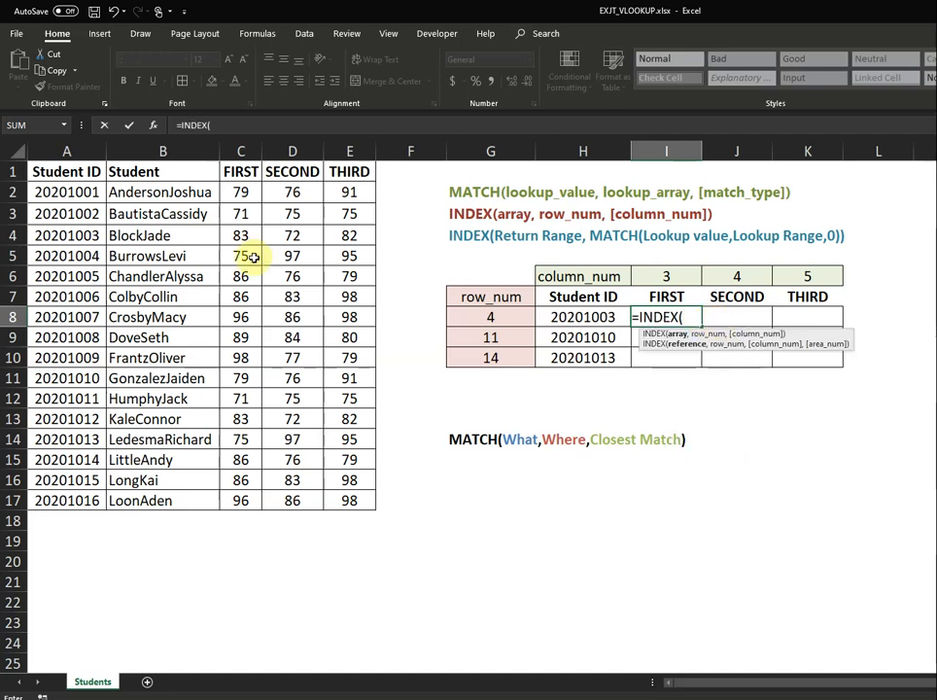
drag(68, 172, 343, 491)
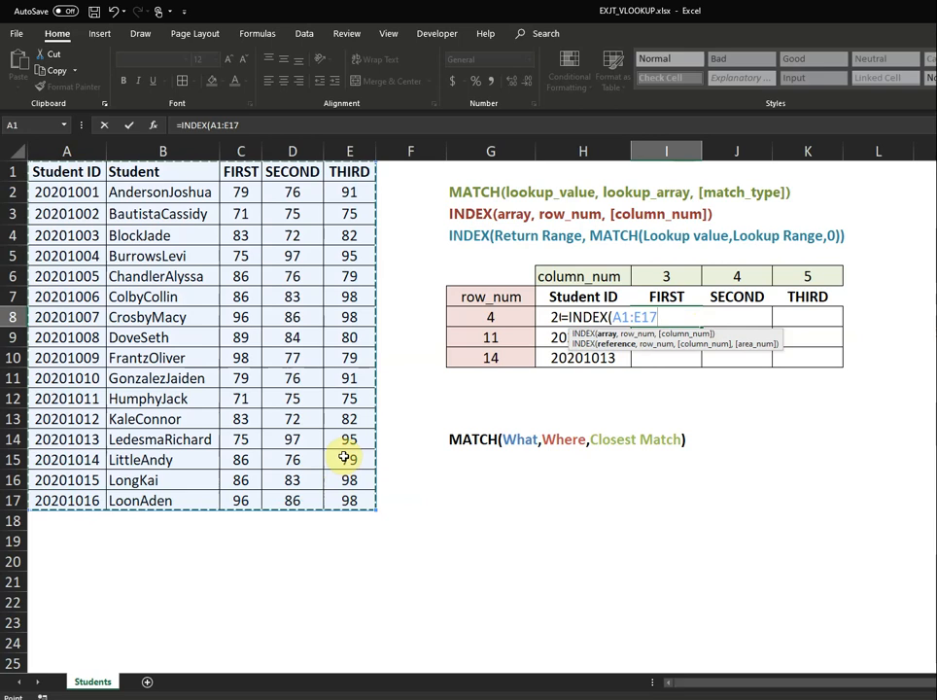
key(F4)
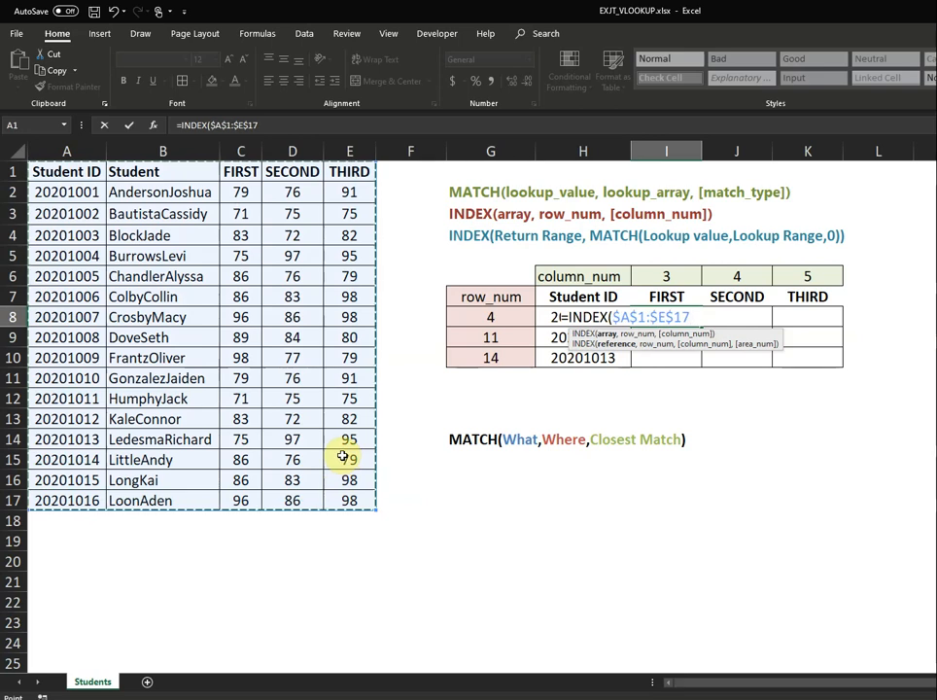
text(,)
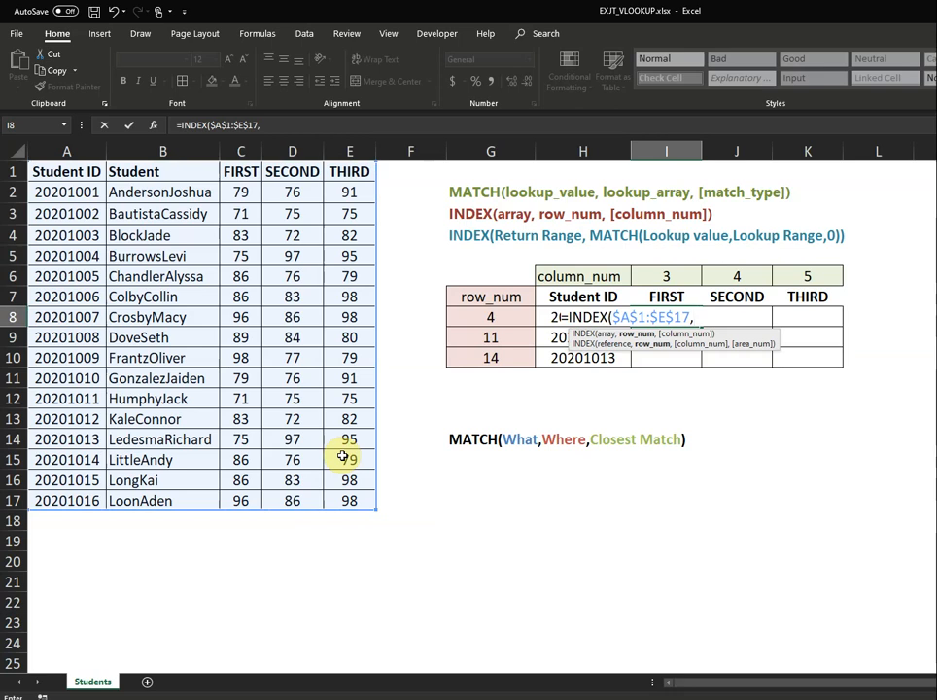
text(4)
key(Return)
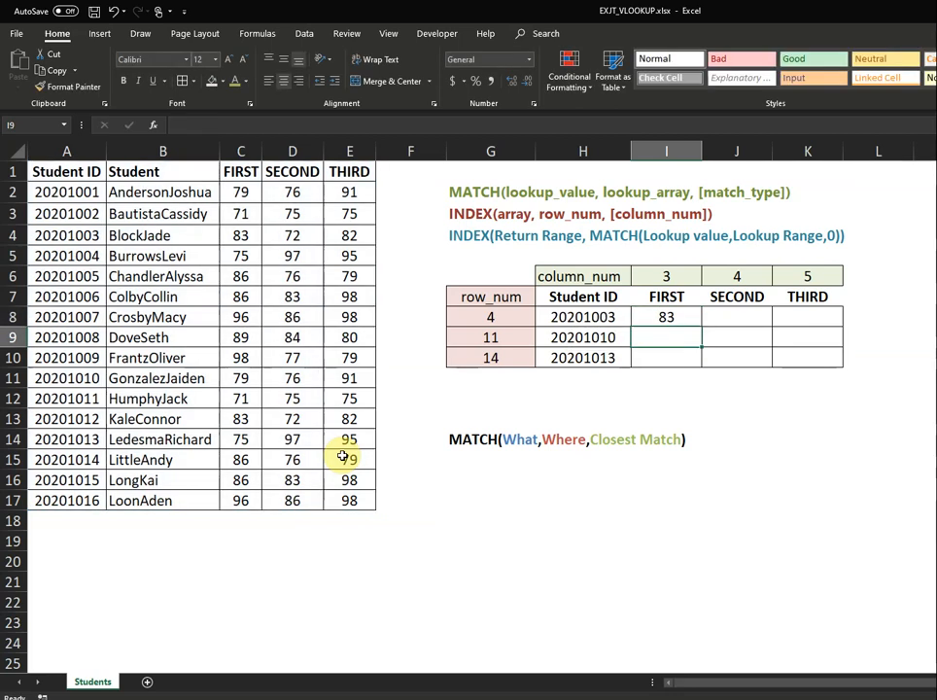
click(672, 318)
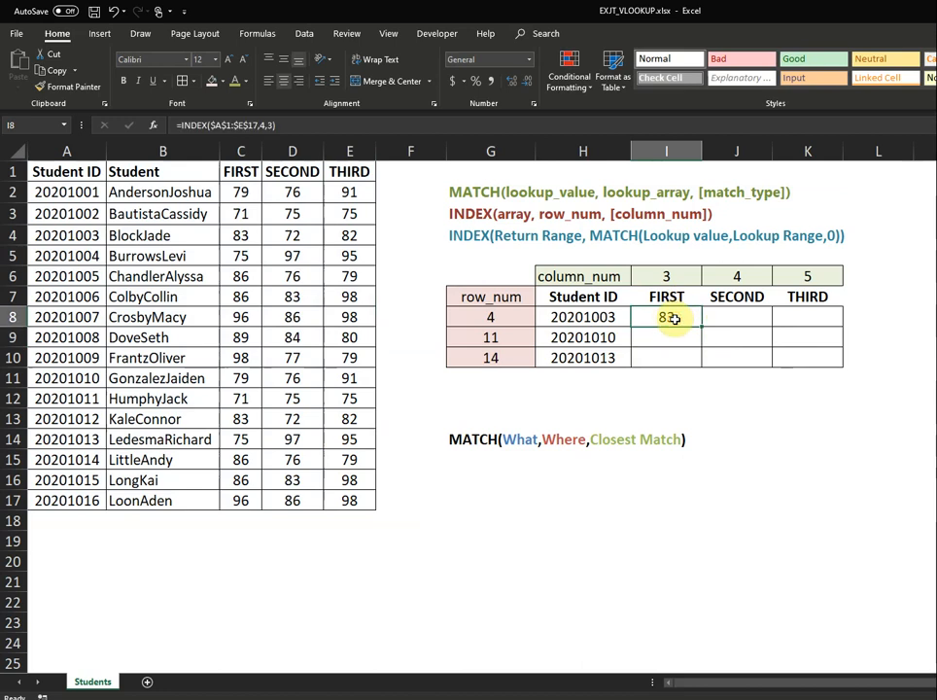
click(73, 235)
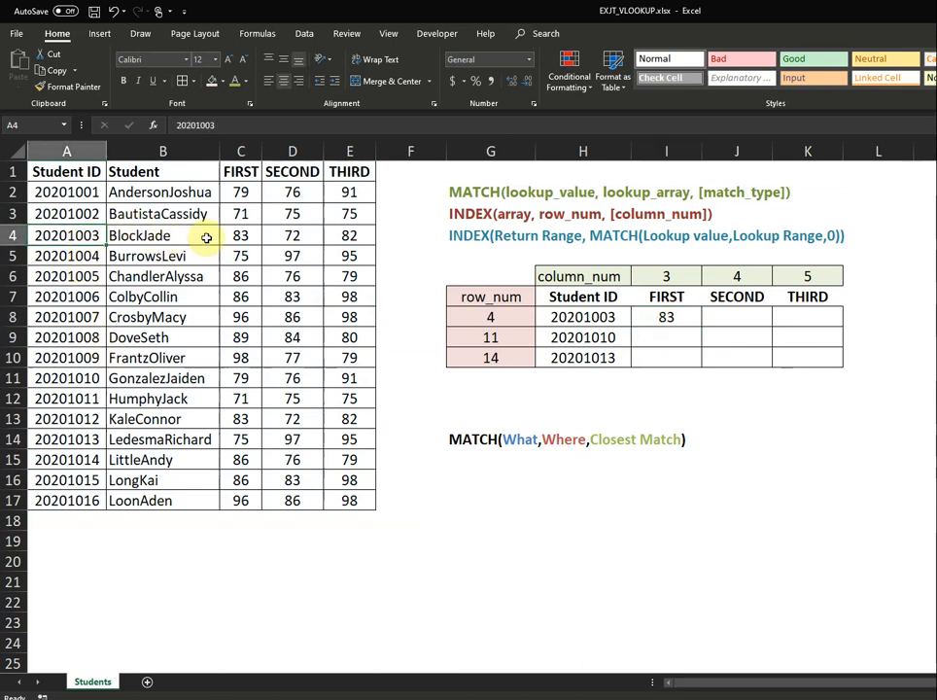
click(241, 235)
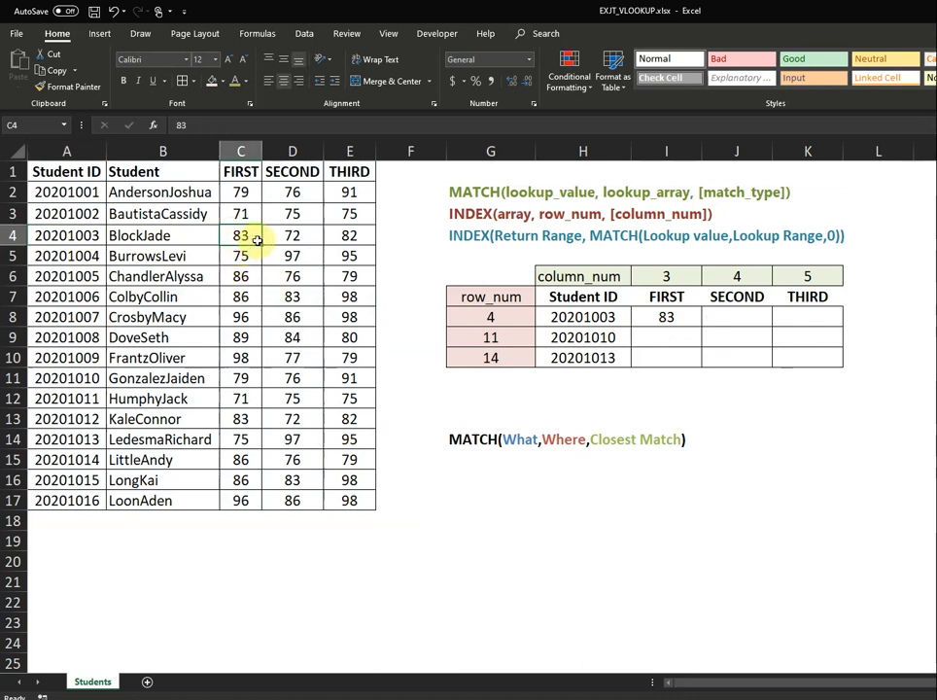
click(677, 321)
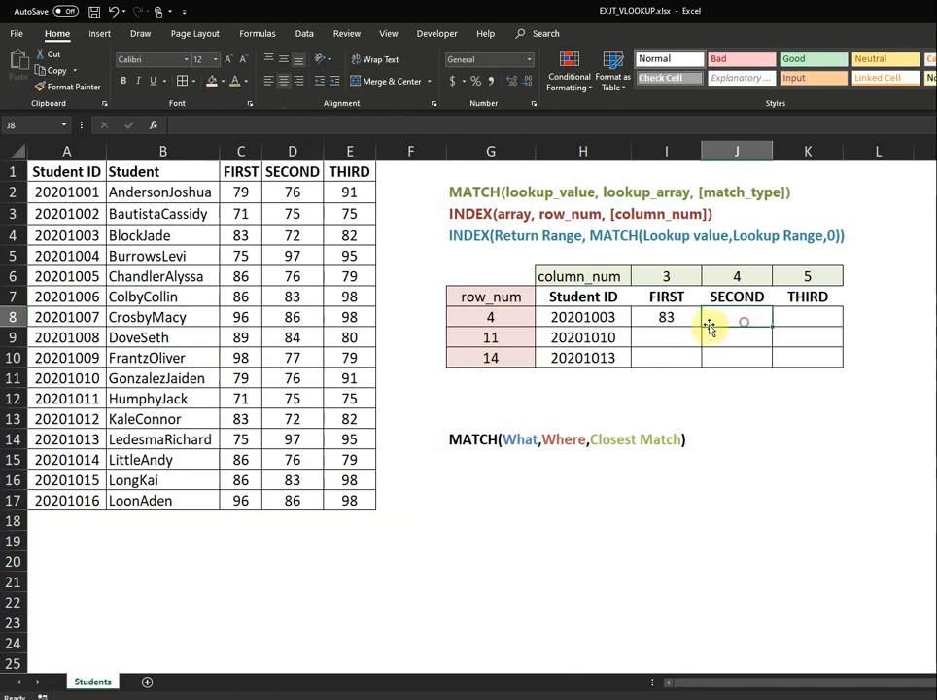
click(494, 321)
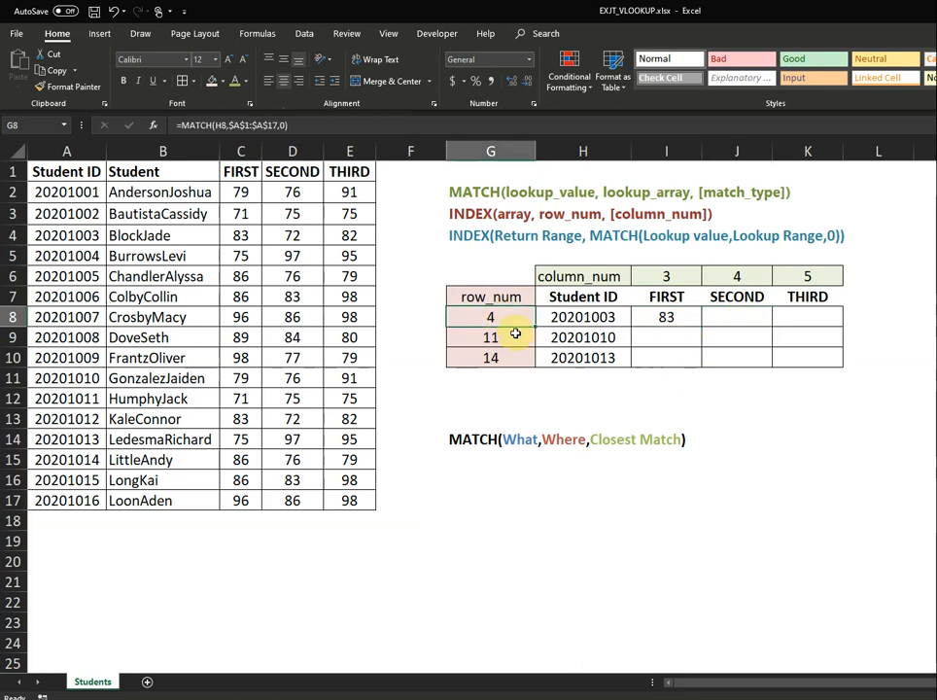
click(660, 276)
click(720, 277)
click(672, 275)
click(512, 317)
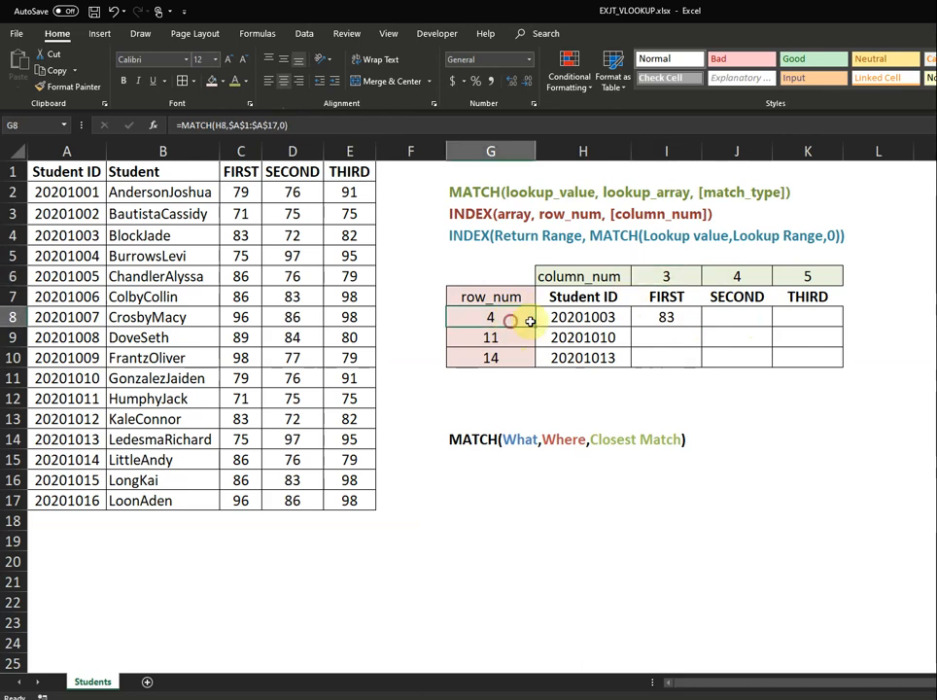
click(676, 337)
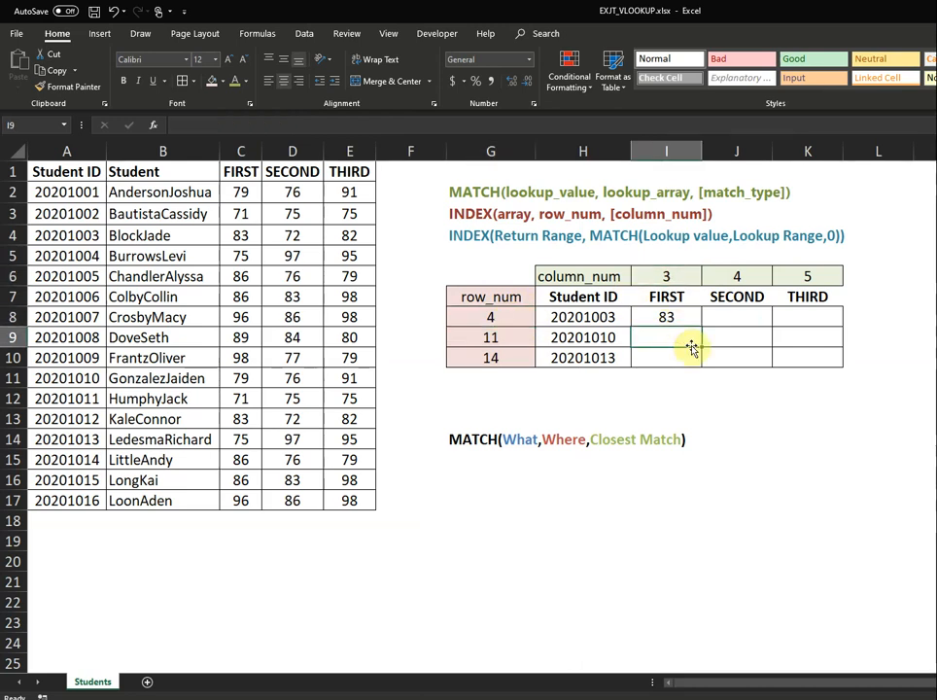
Enter =INDEX($A$1:$E$17,11,MATCH(I7,$A$1:$E$1,0)) in I9, returning 79.
text(=)
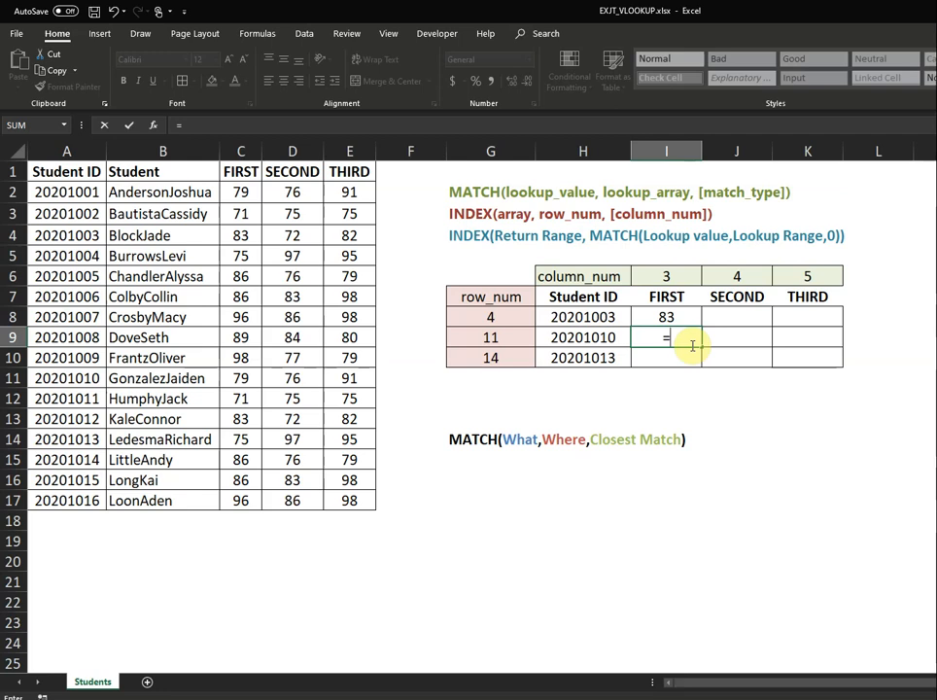
text(index)
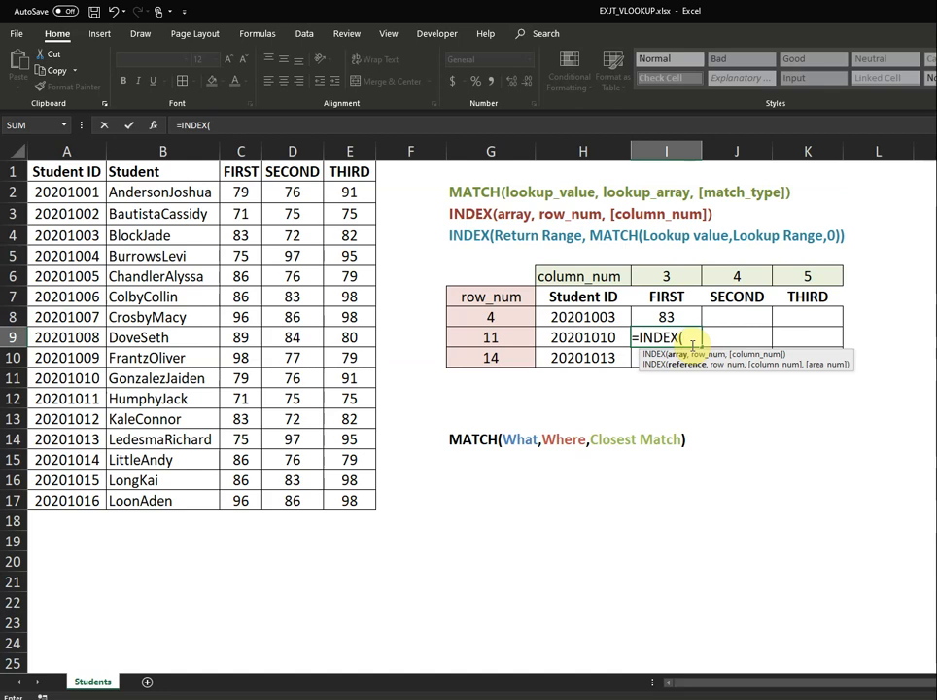
drag(64, 175, 343, 501)
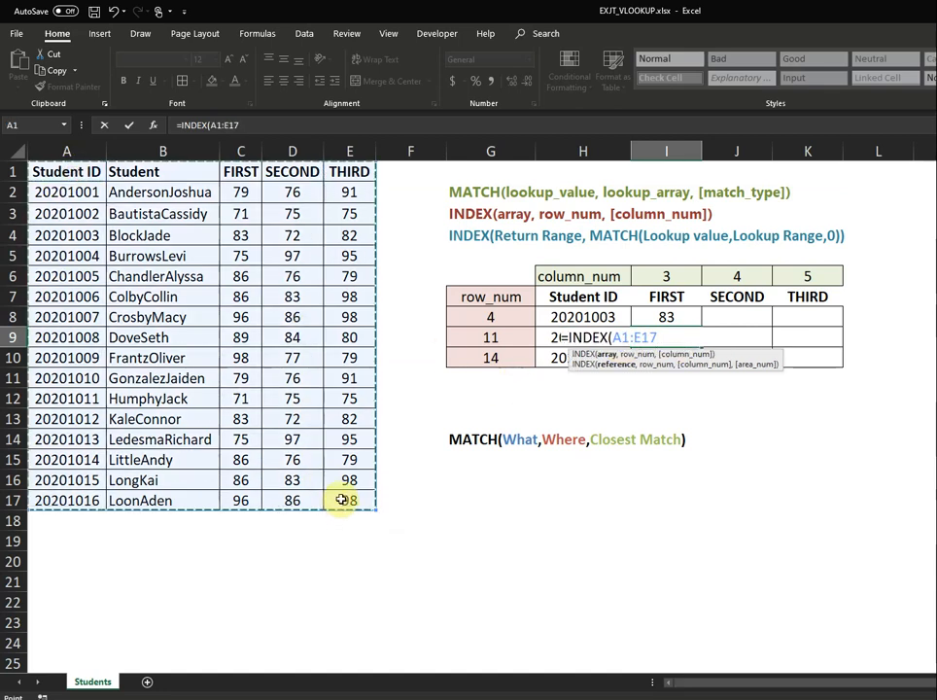
key(F4)
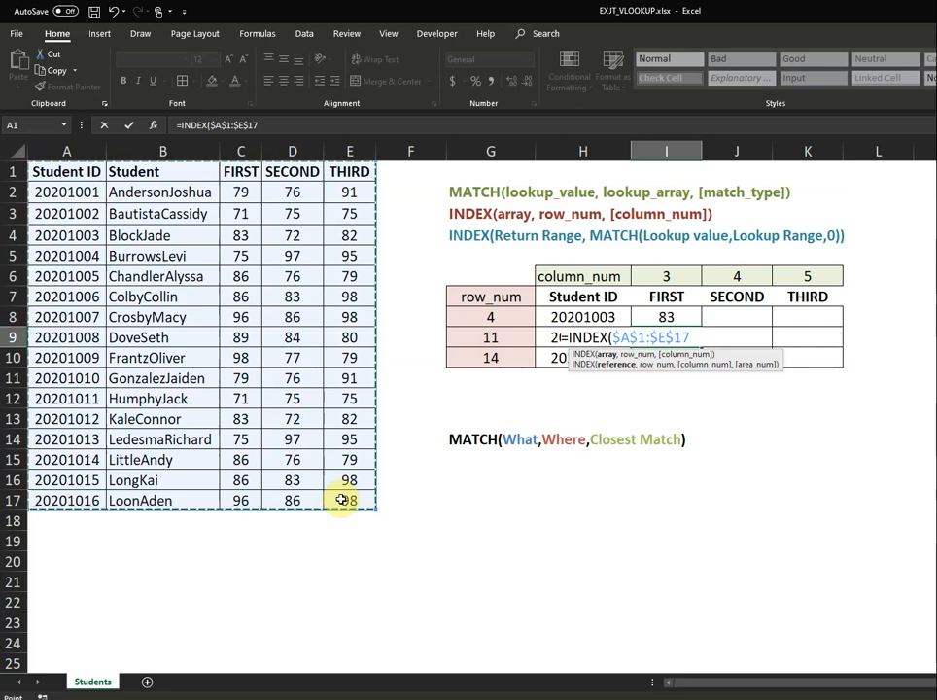
text(,)
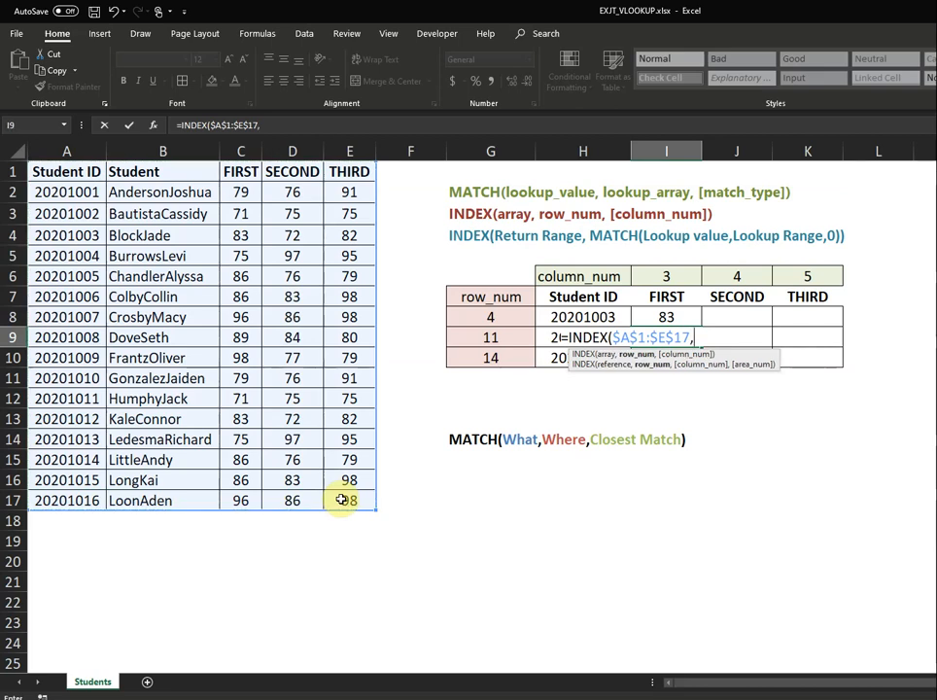
text(11,)
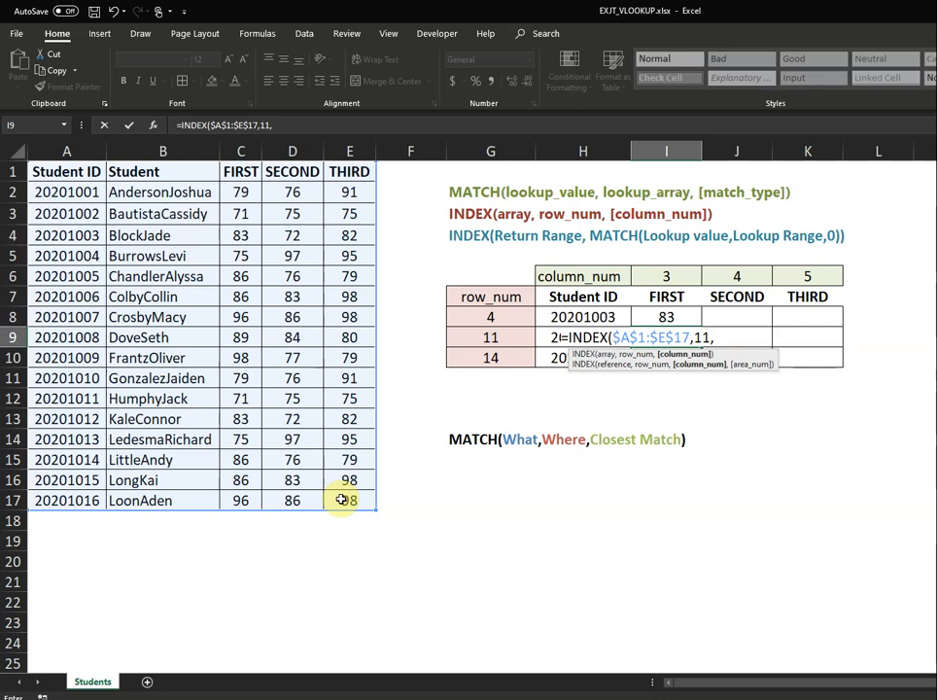
text(match)
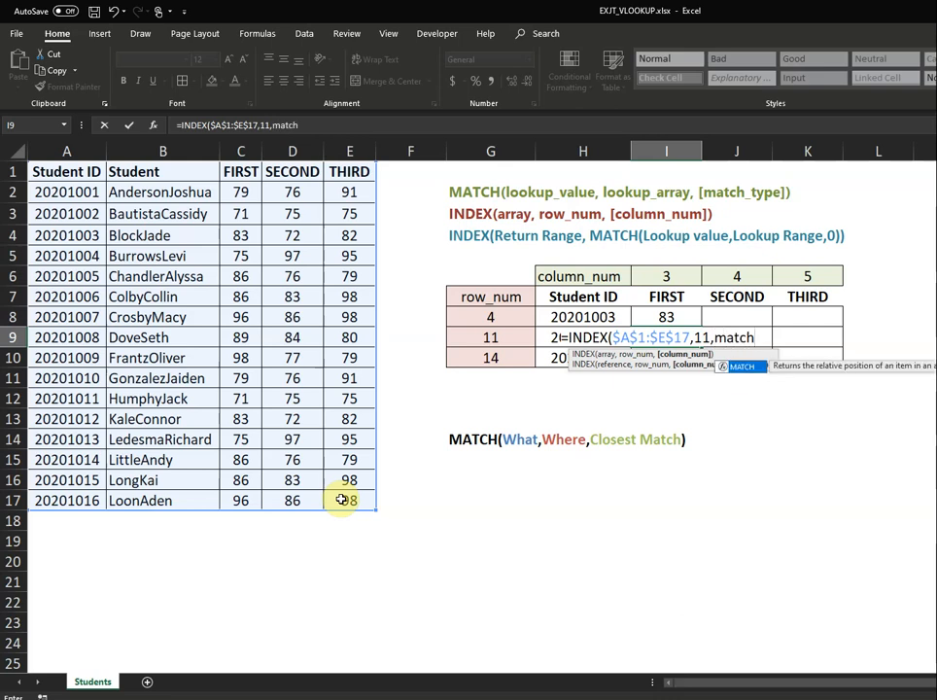
text(()
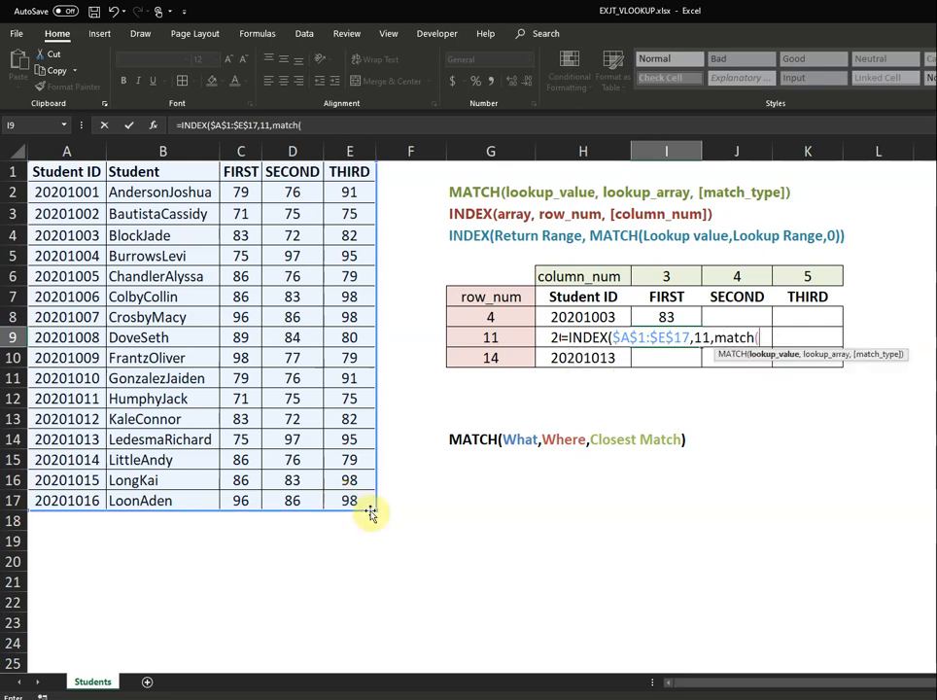
click(652, 297)
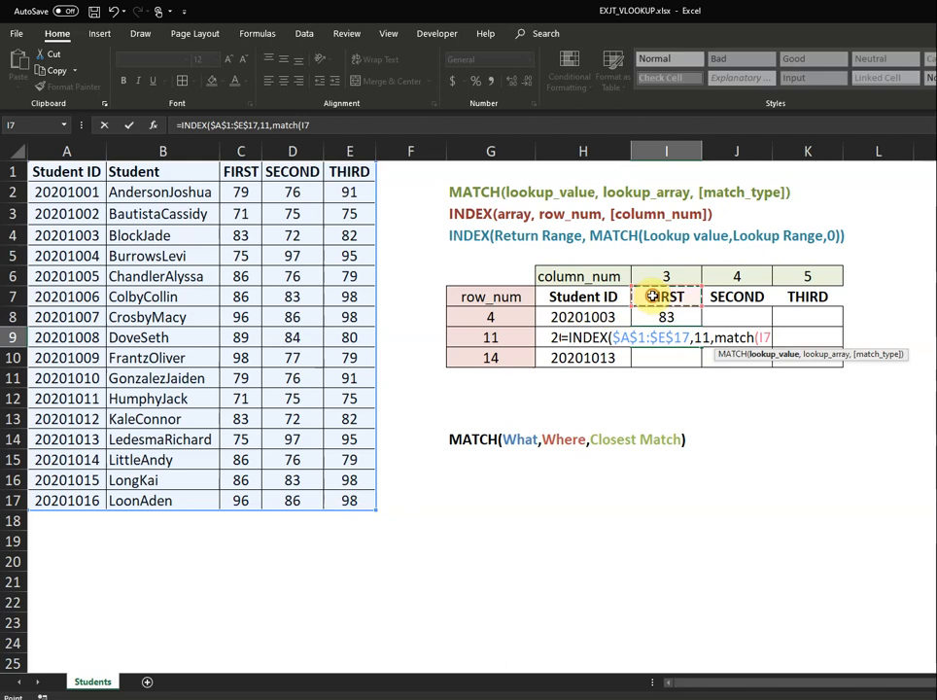
text(,)
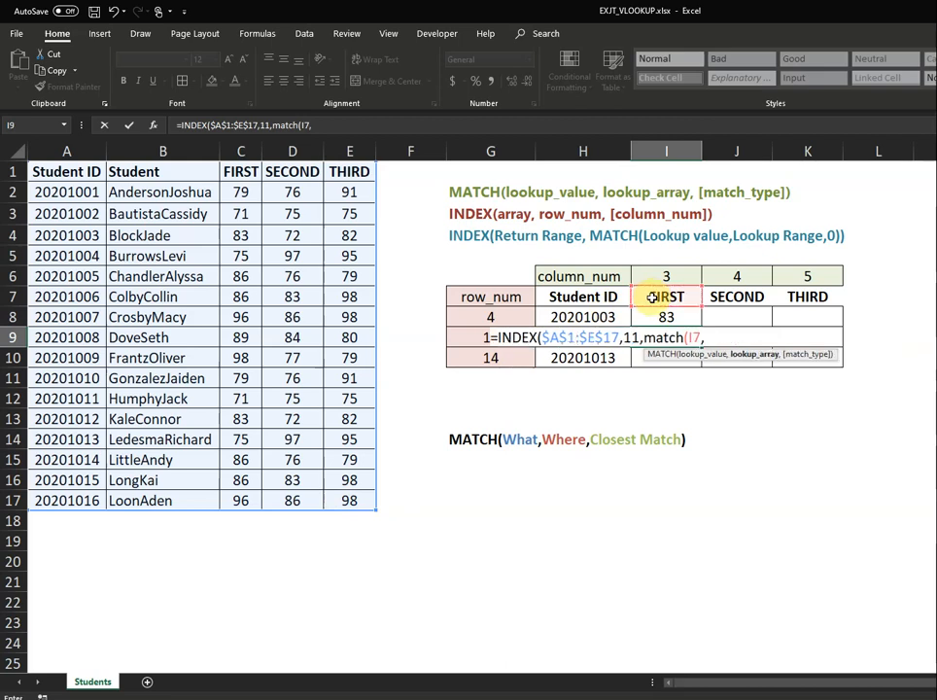
drag(98, 174, 342, 172)
key(F4)
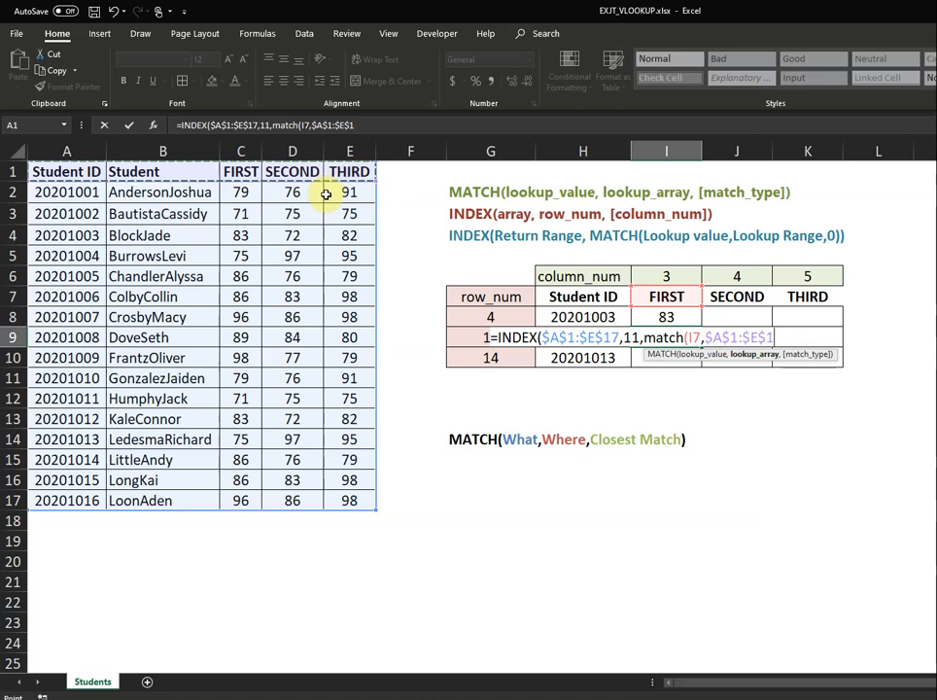
text(,)
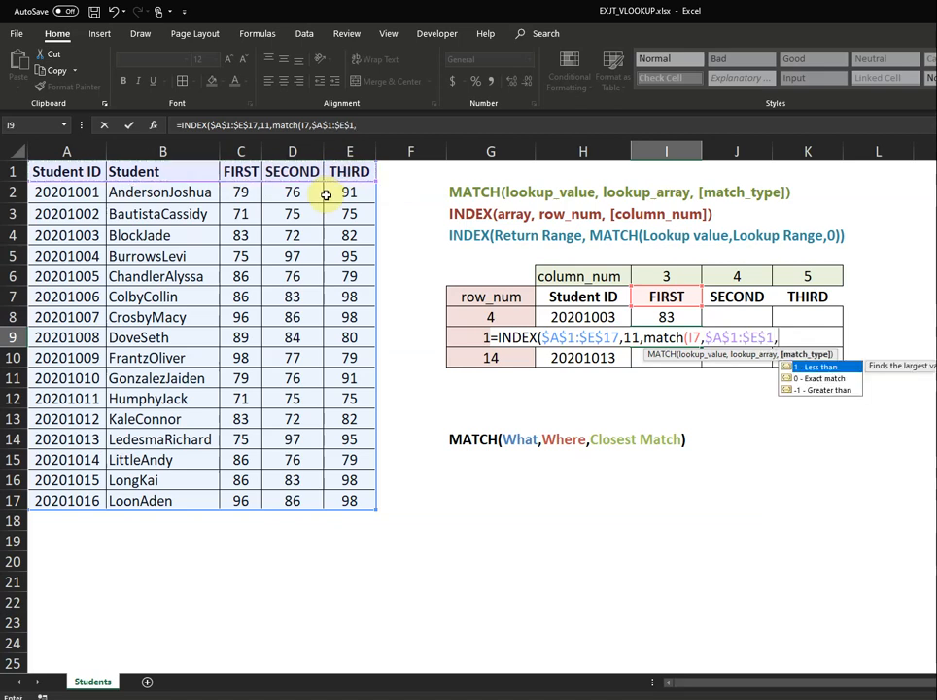
text(0))
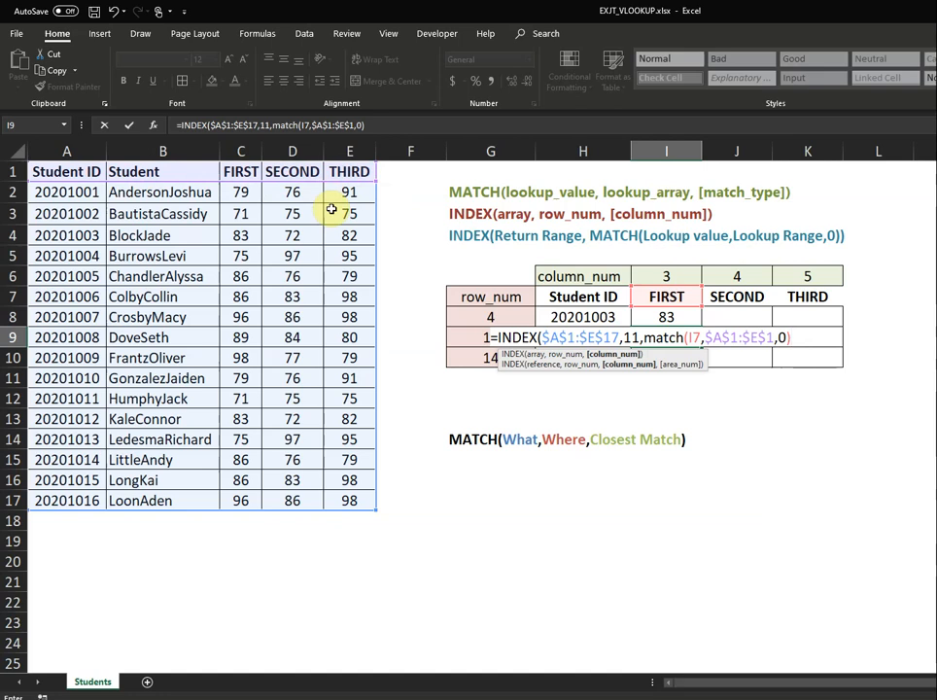
text())
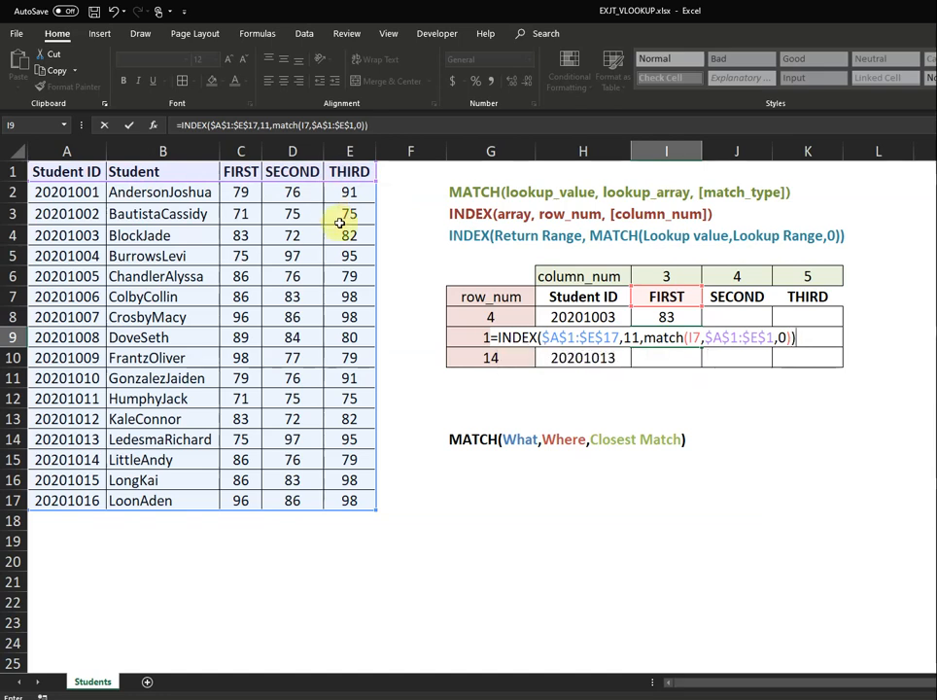
key(Return)
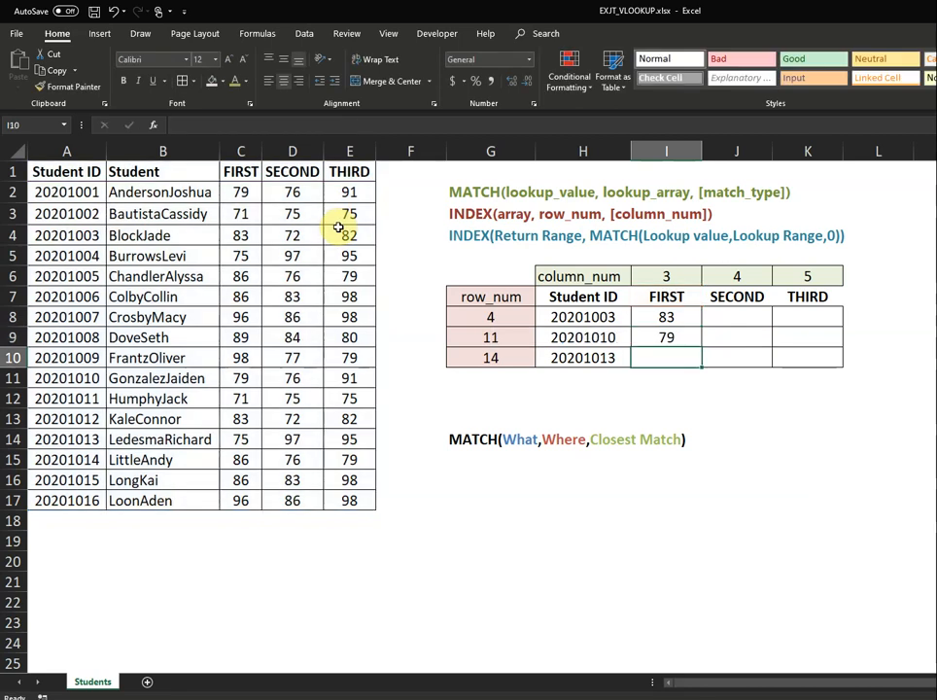
click(680, 335)
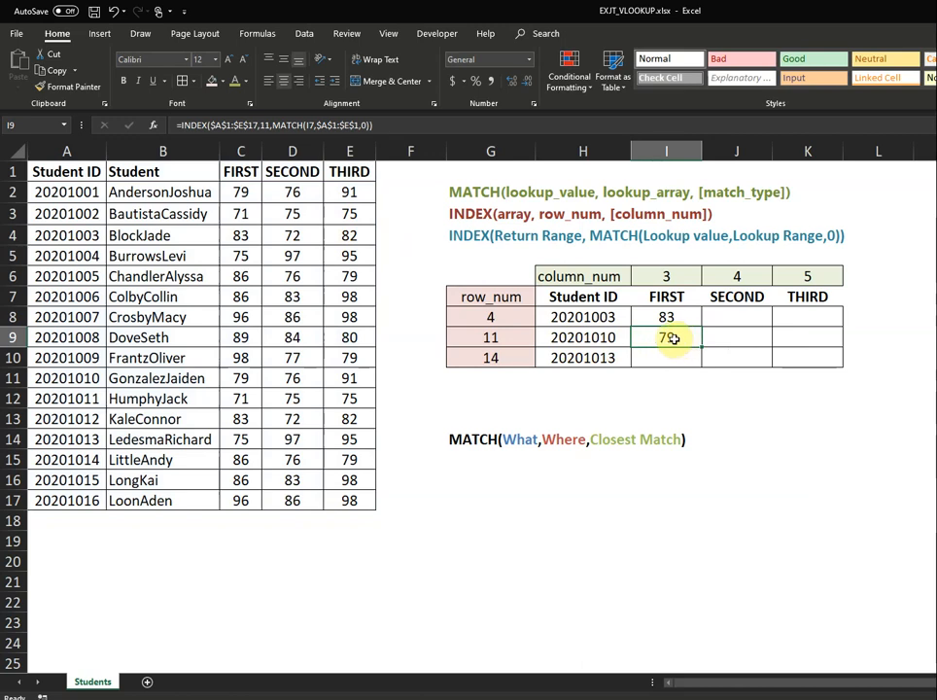
click(243, 380)
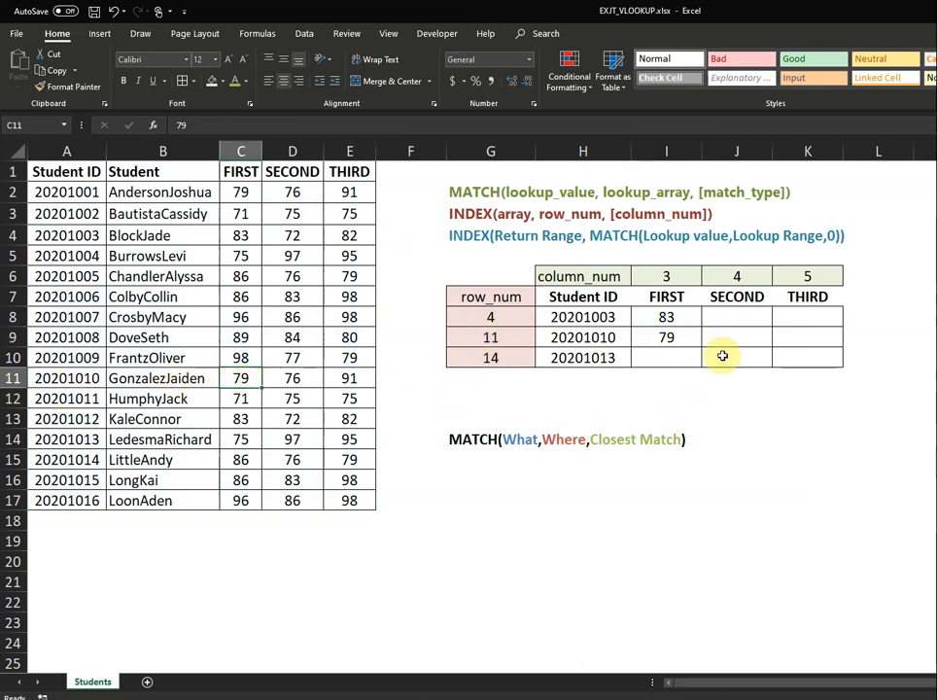
click(665, 356)
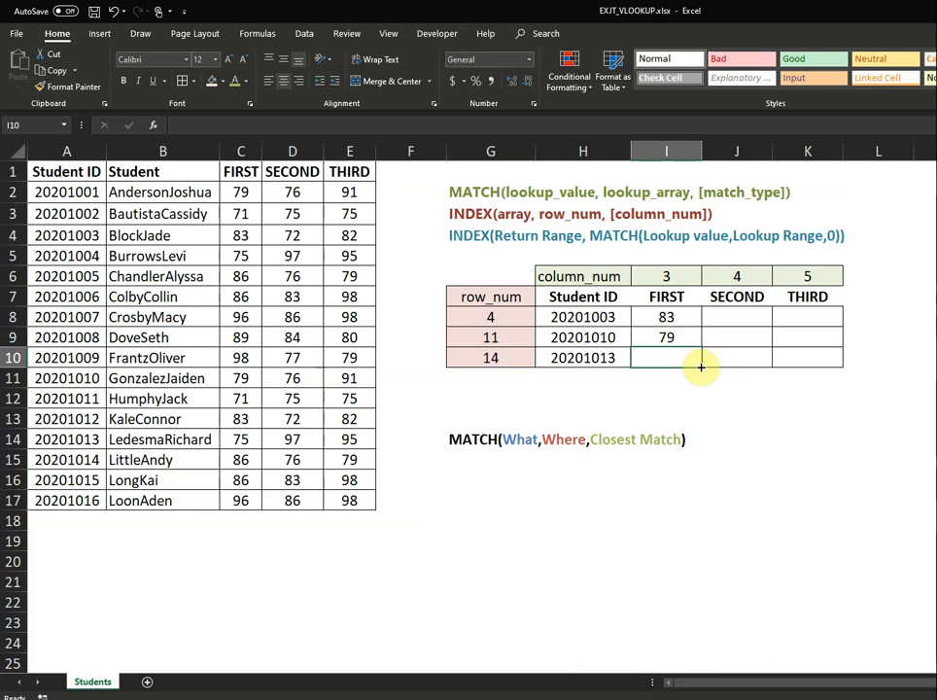
Enter =INDEX(A1:E17,MATCH(H10,$A$1:$A$17,0),3) in I10 for student 20201013's FIRST score, 75.
text(=inde)
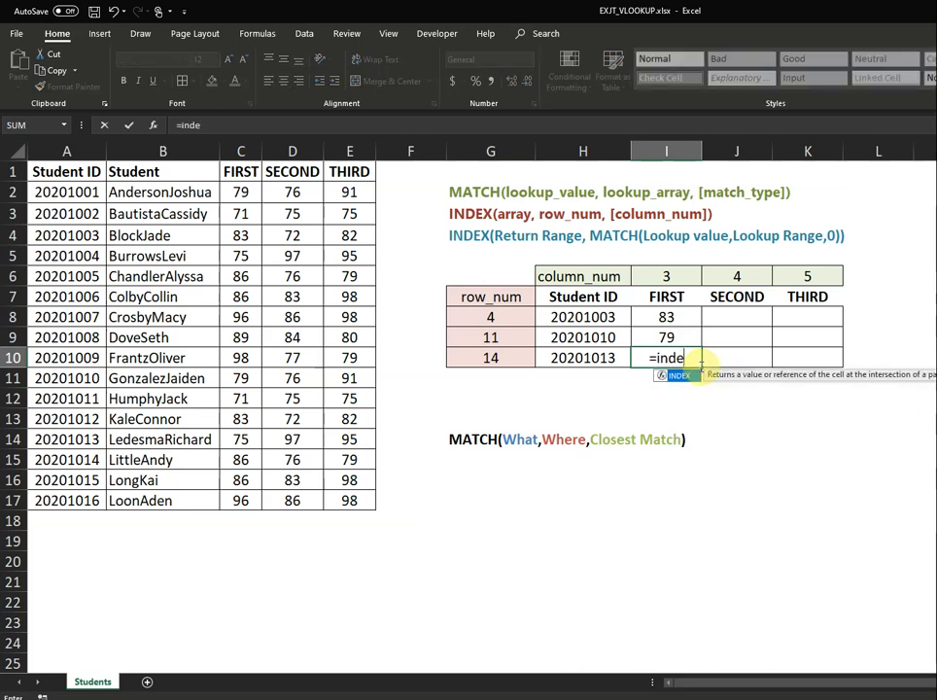
key(Tab)
drag(66, 171, 349, 500)
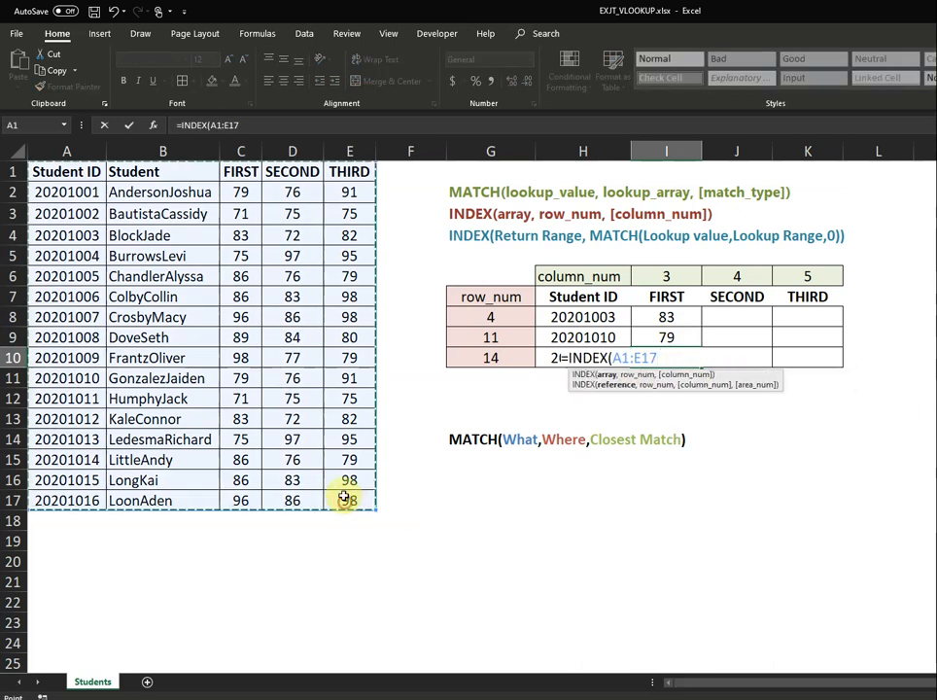
text(,match)
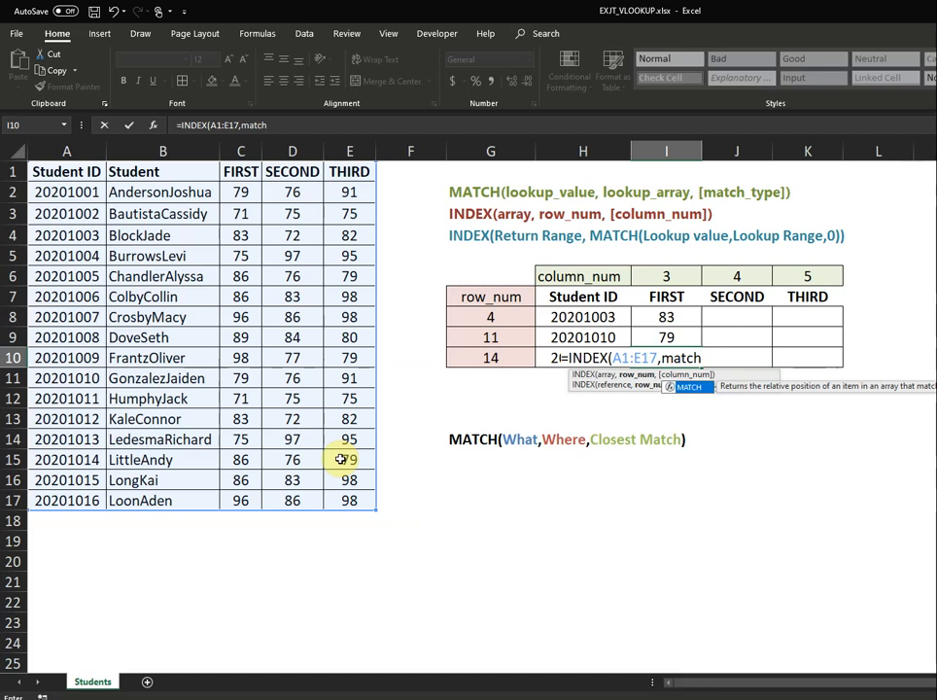
text(()
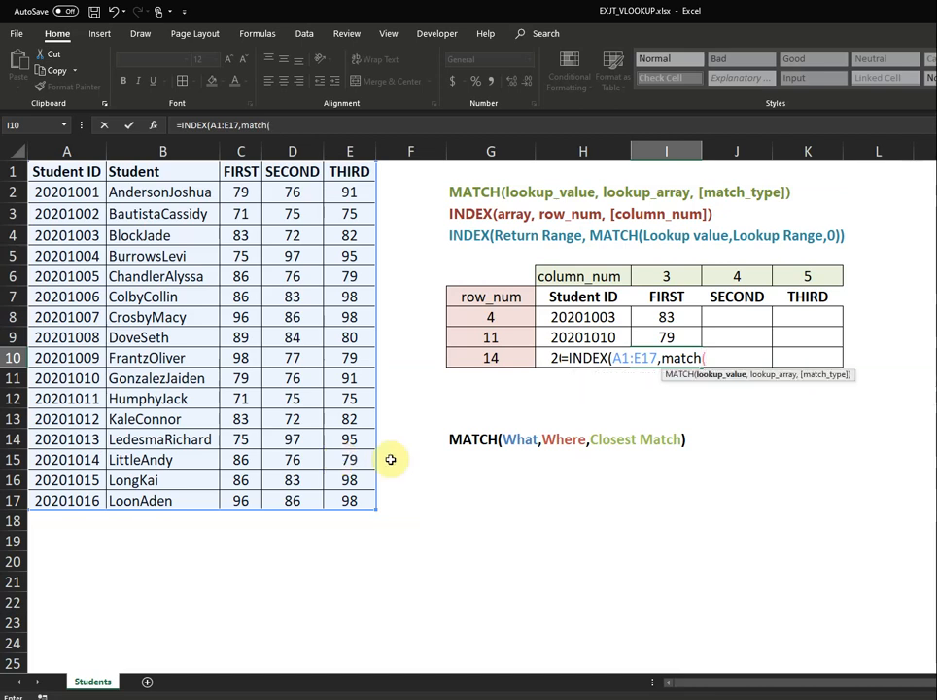
click(530, 361)
click(550, 362)
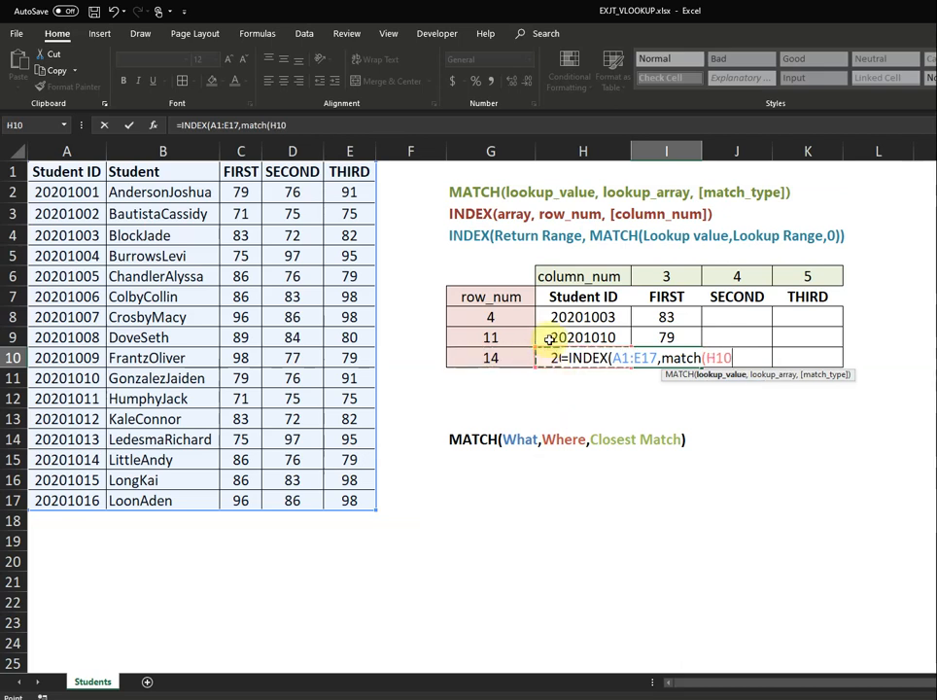
text(,)
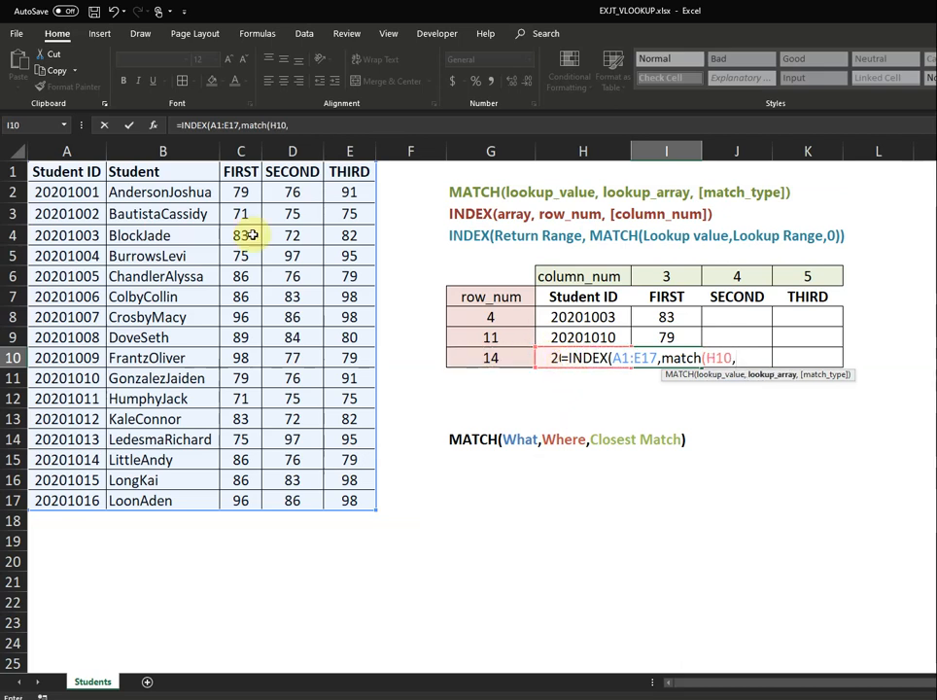
drag(76, 173, 79, 500)
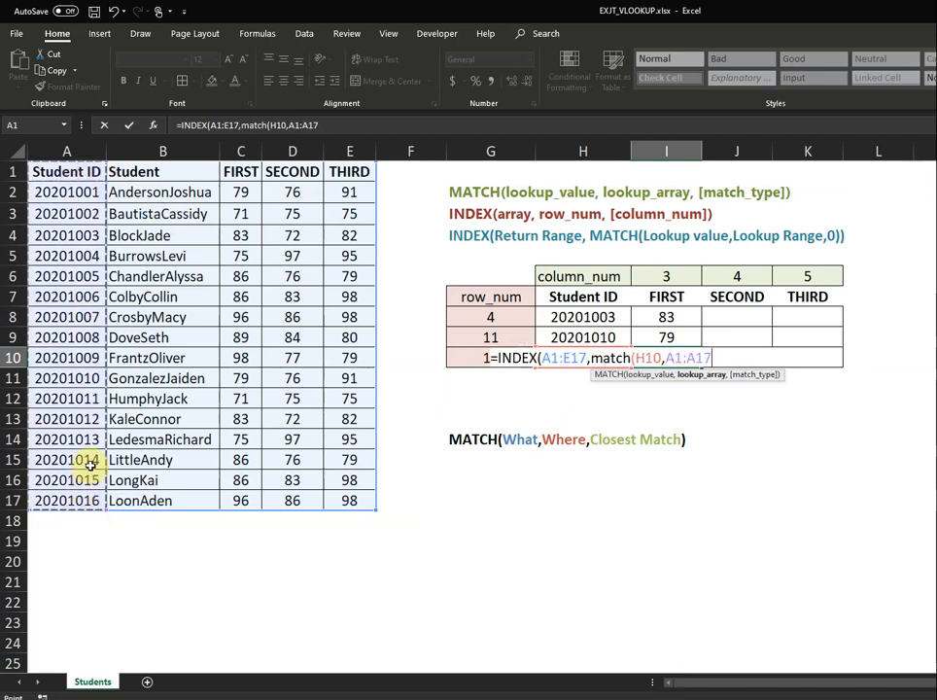
key(F4)
text(,)
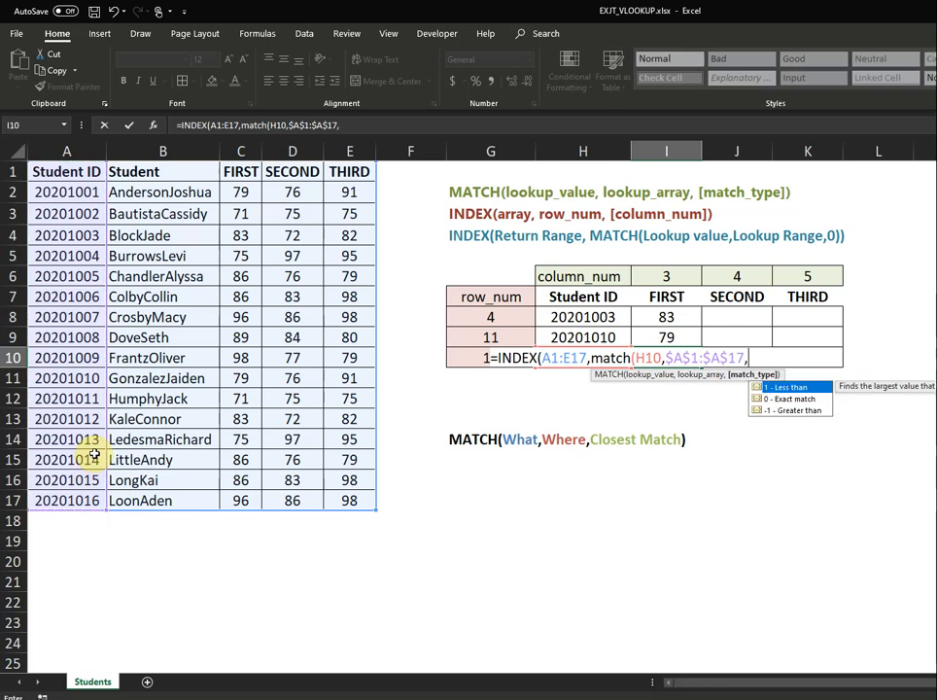
key(BackSpace)
text(0)
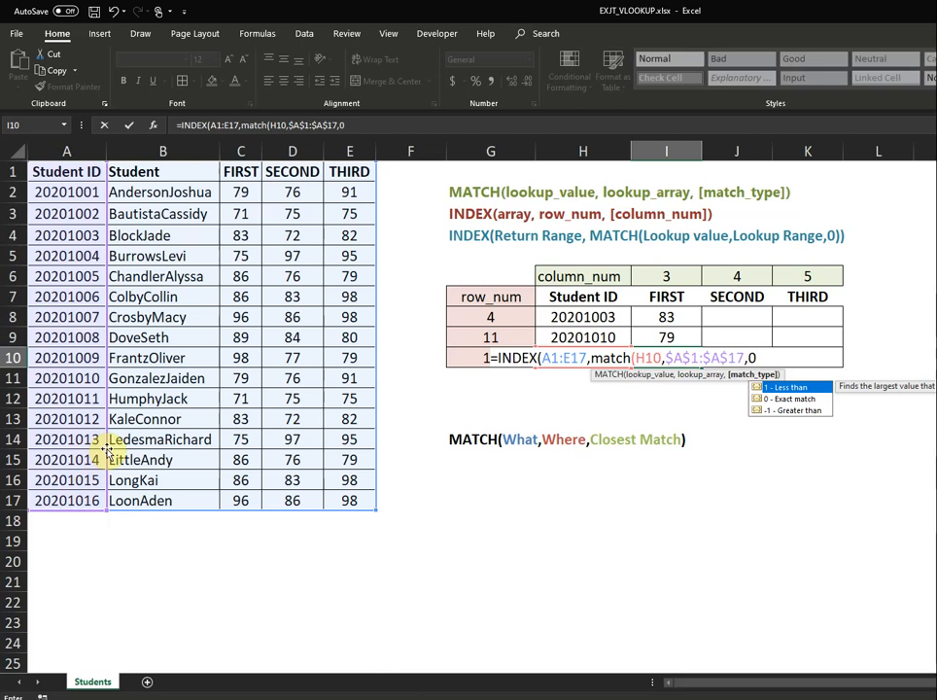
text())
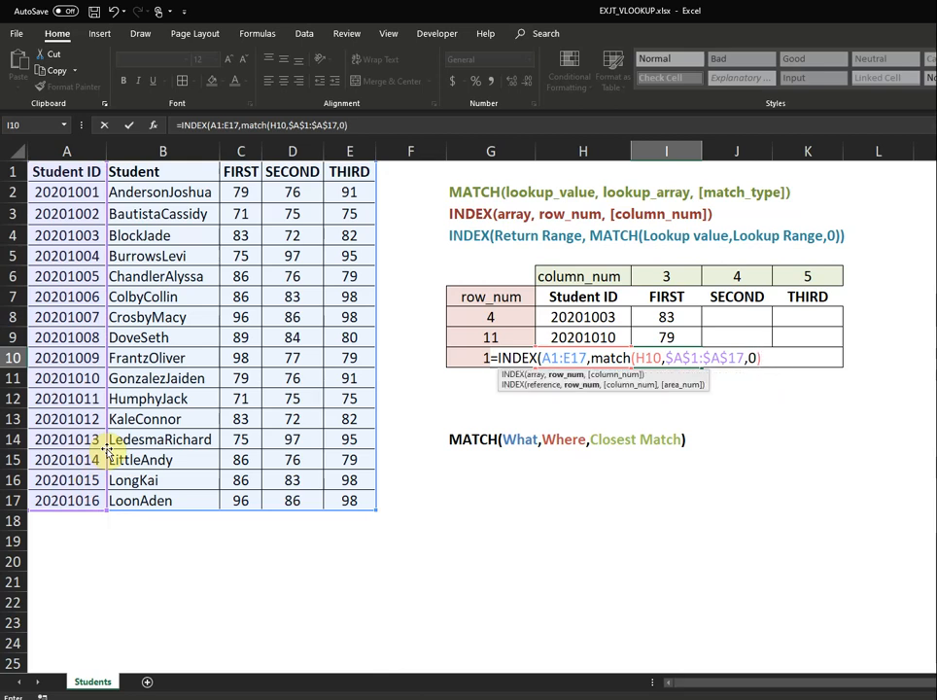
text(,)
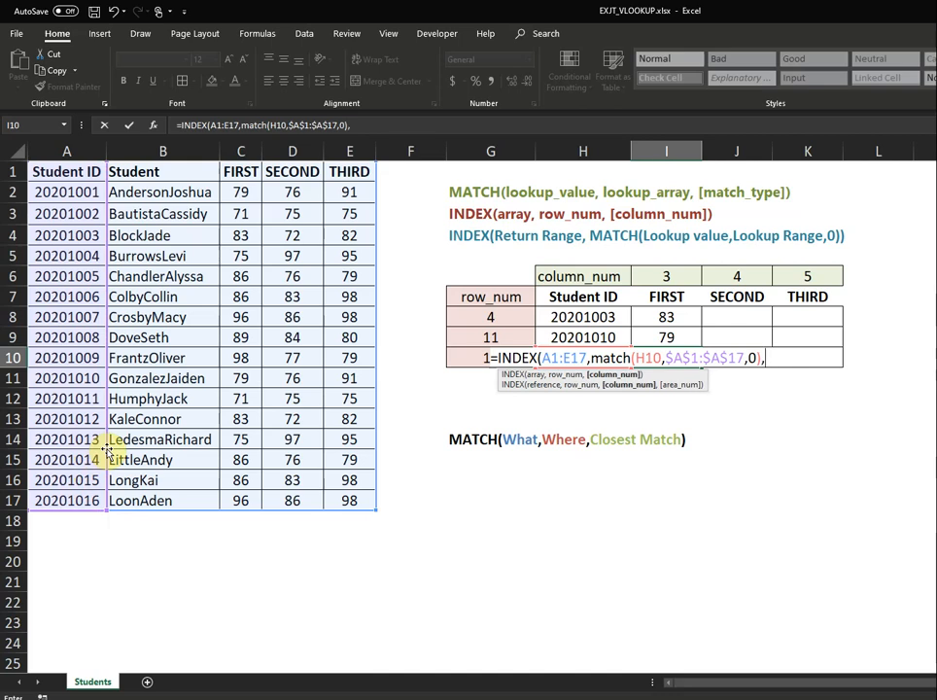
text(3))
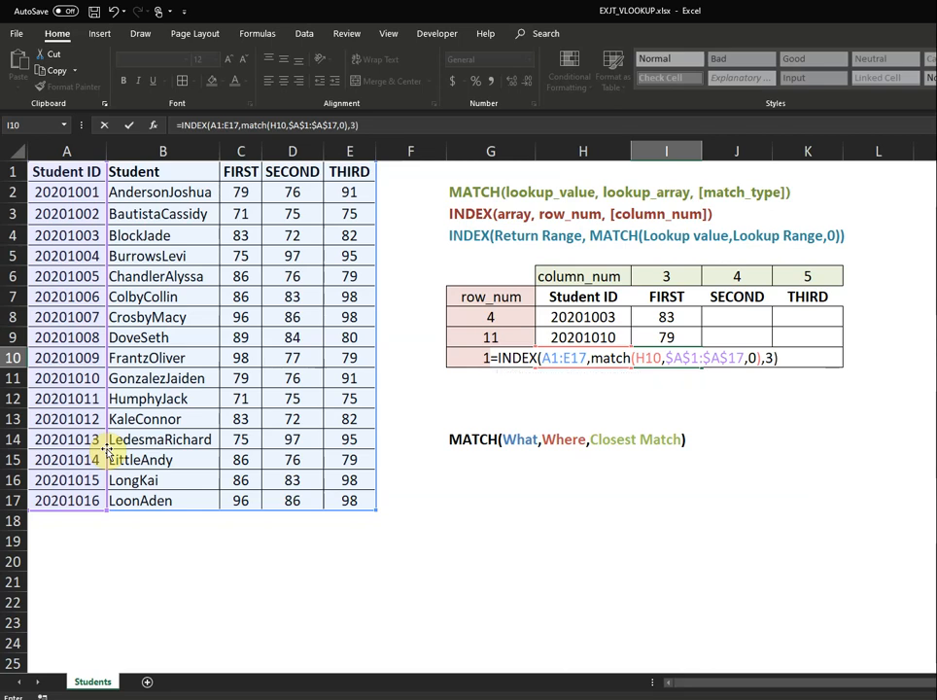
key(Return)
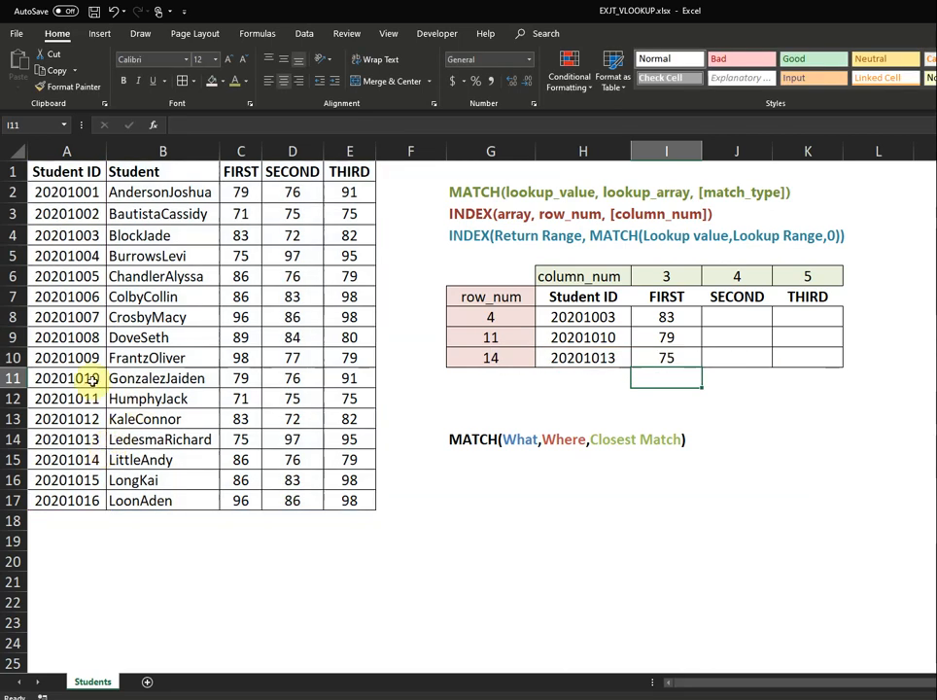
click(664, 359)
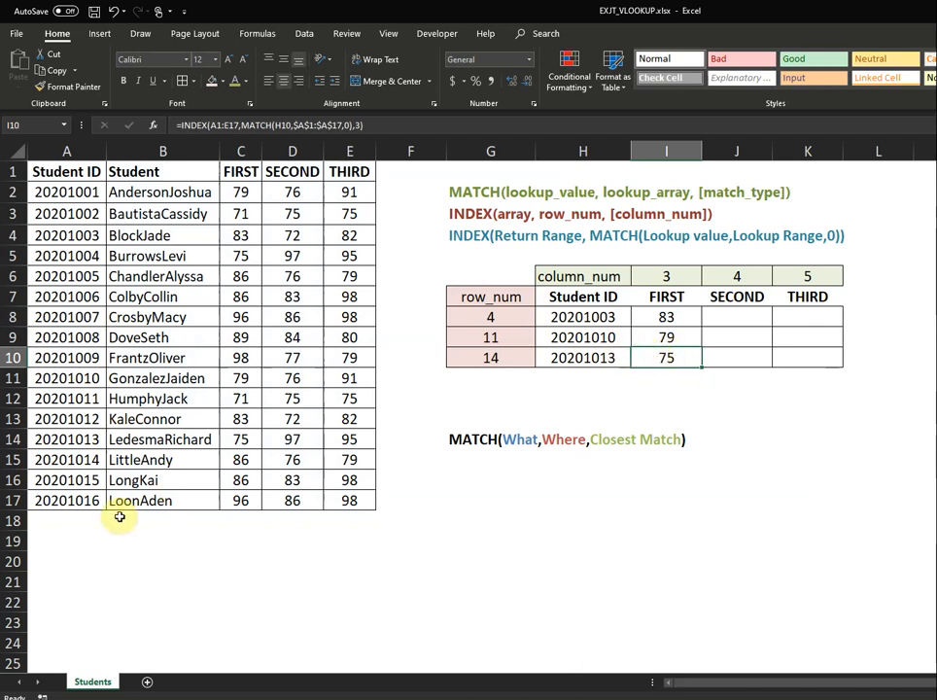
click(69, 438)
click(231, 442)
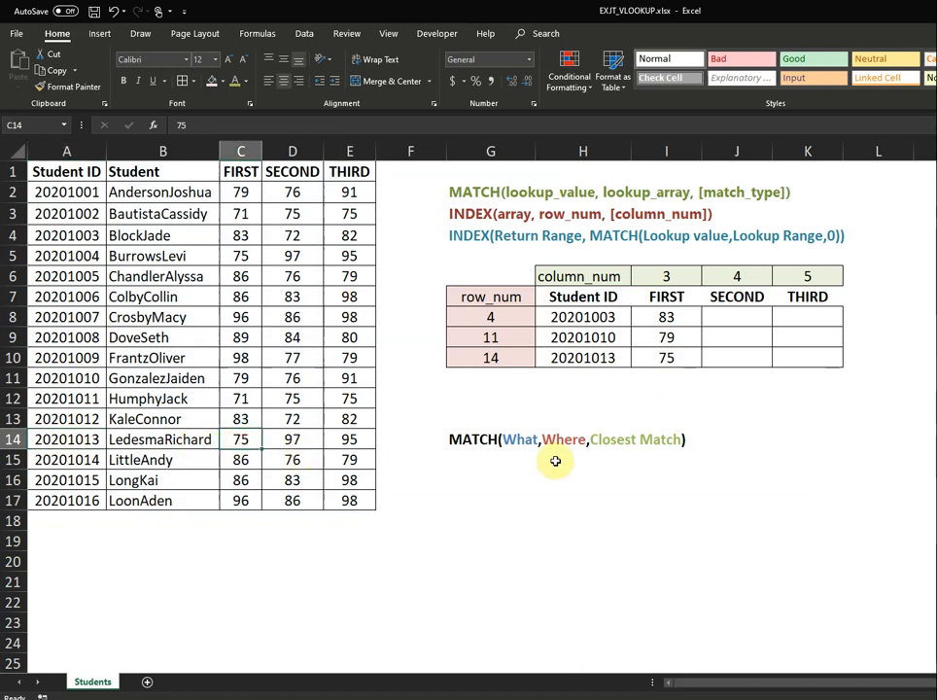
click(733, 322)
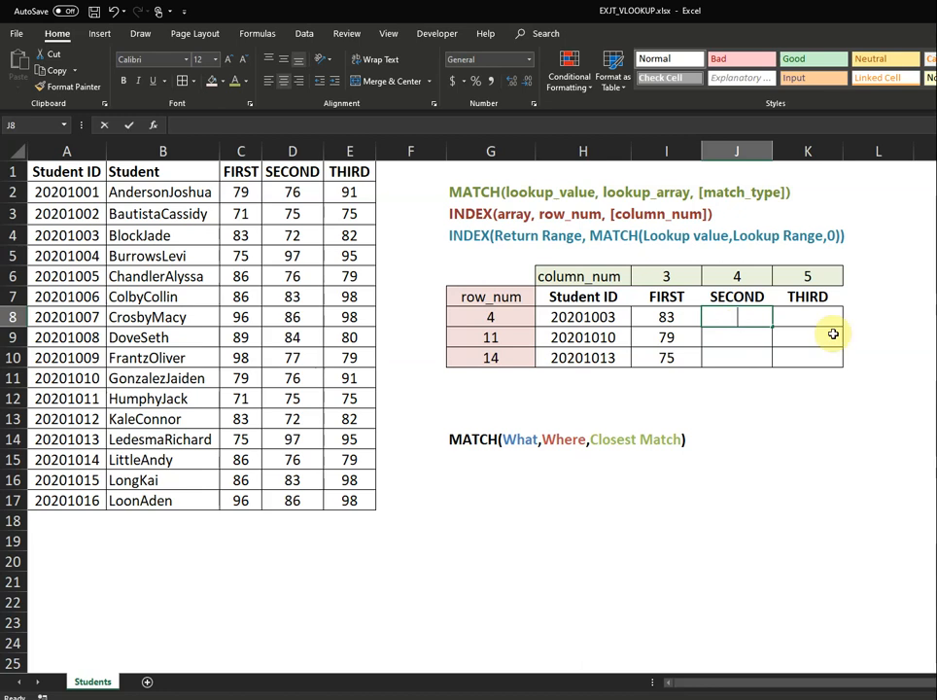
Type =INDEX($A$1:$E$17,MATCH(H8,$A$1:$A$17,0), in J8, then begin a second MATCH.
text(=index)
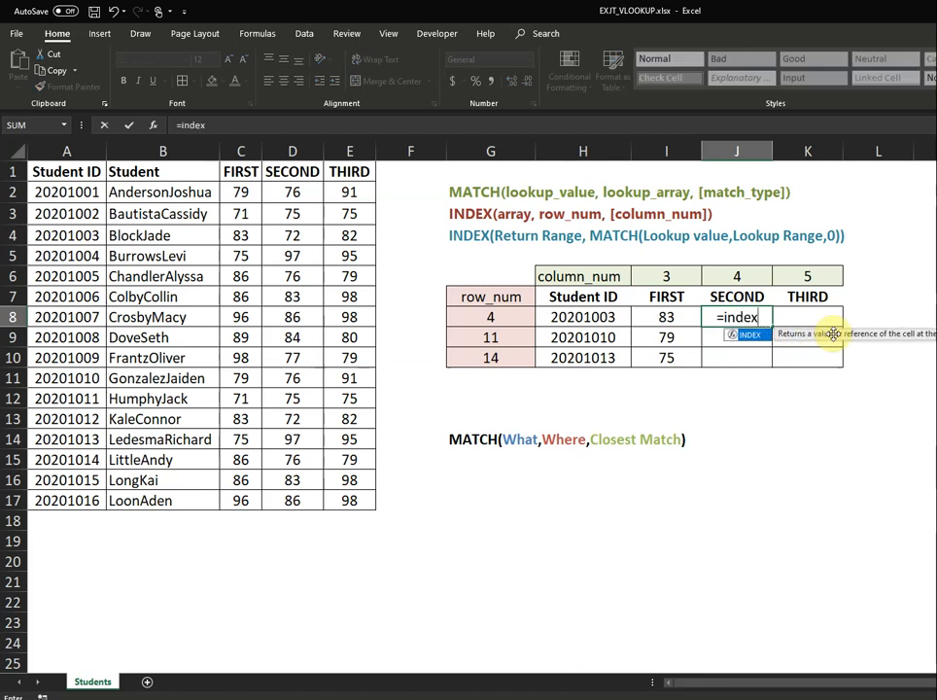
key(Tab)
text(()
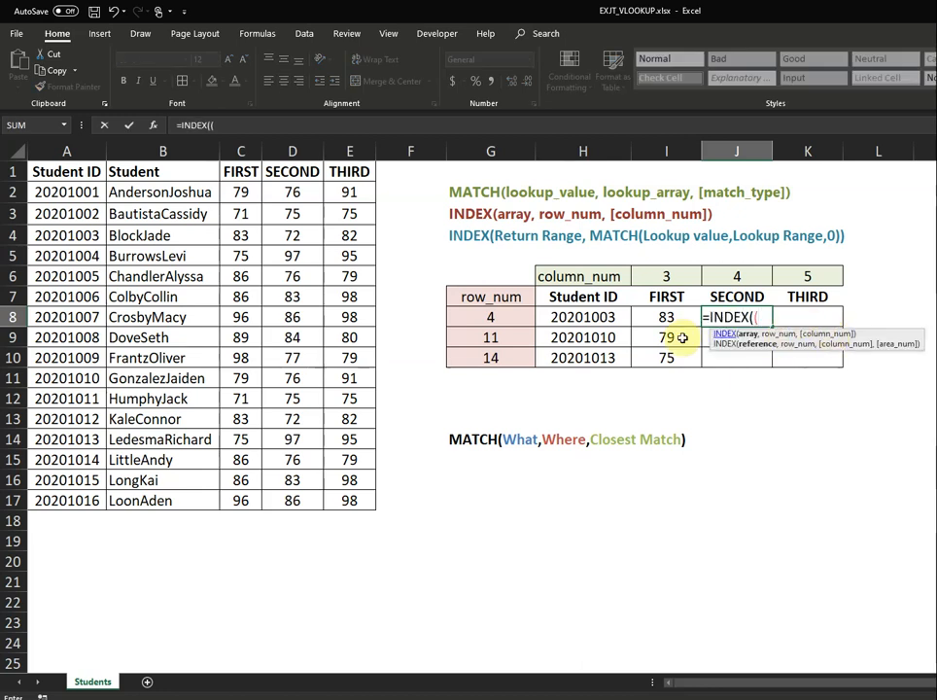
drag(67, 173, 347, 503)
key(F4)
text(,)
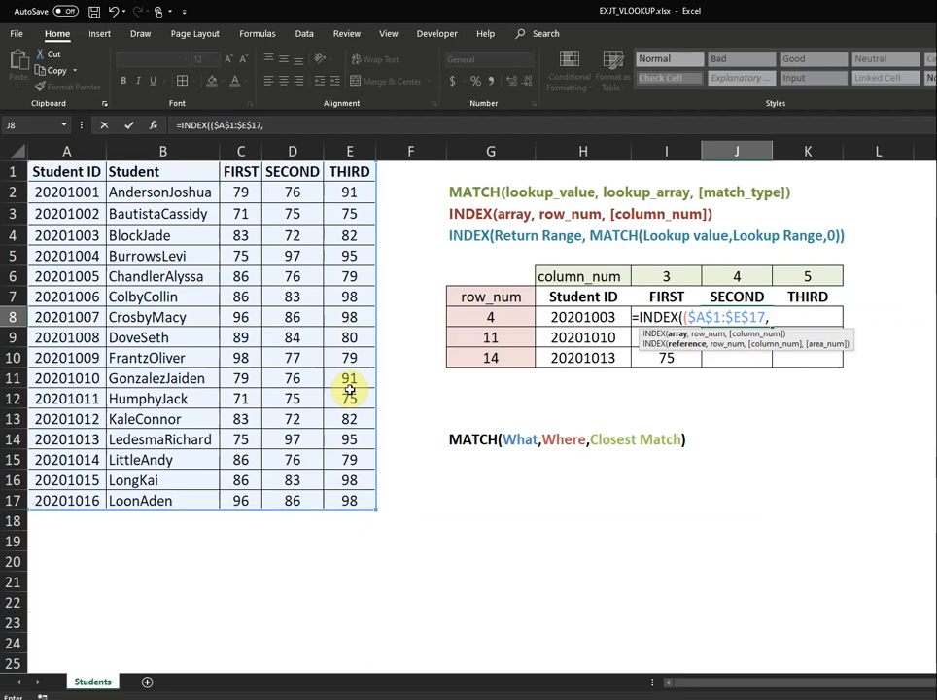
text(match)
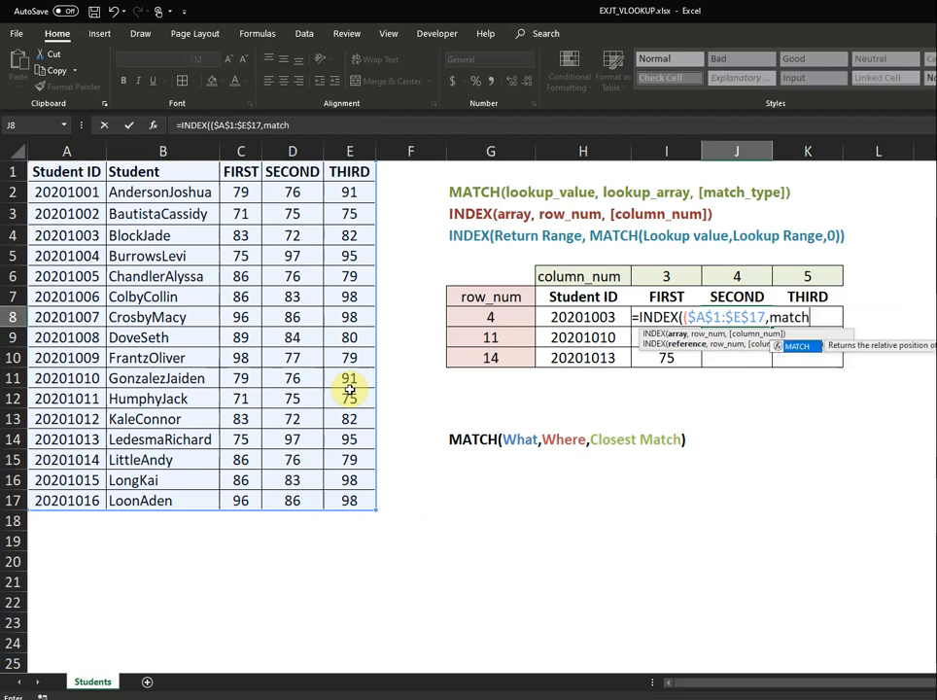
text(()
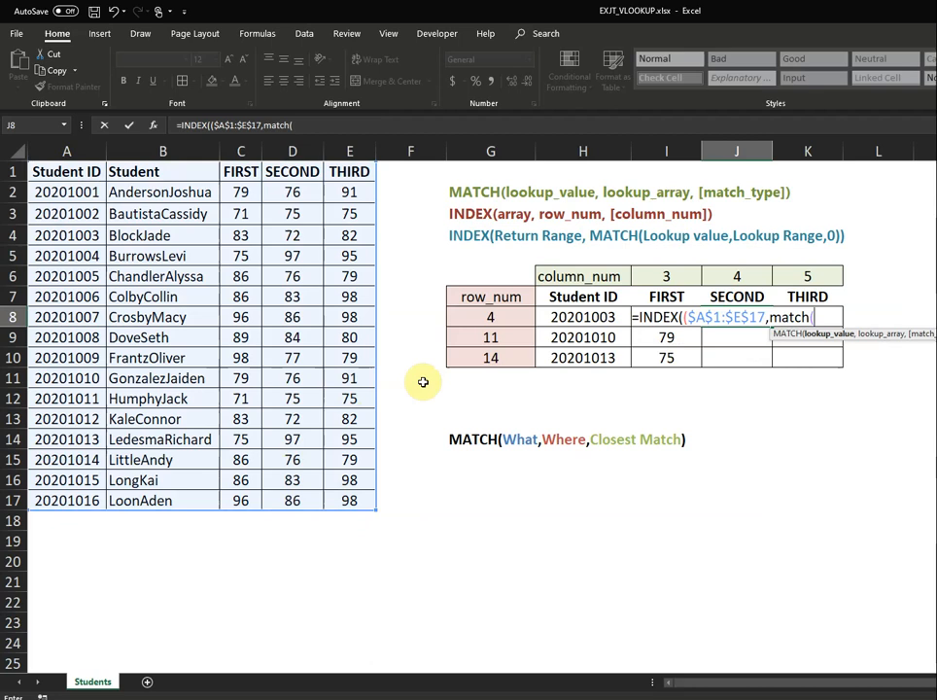
click(574, 316)
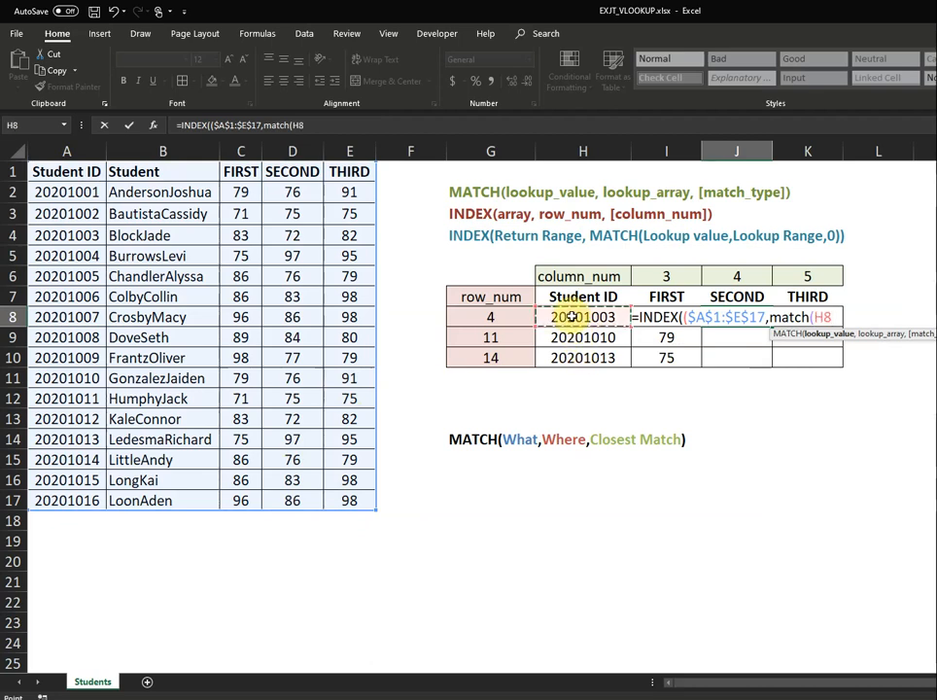
text(,)
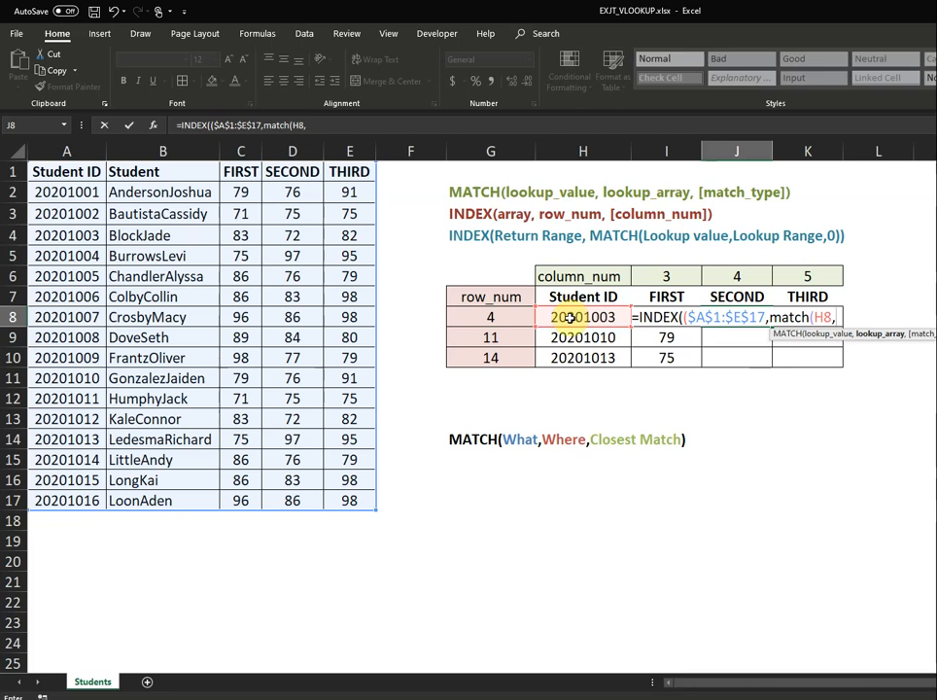
drag(68, 173, 75, 497)
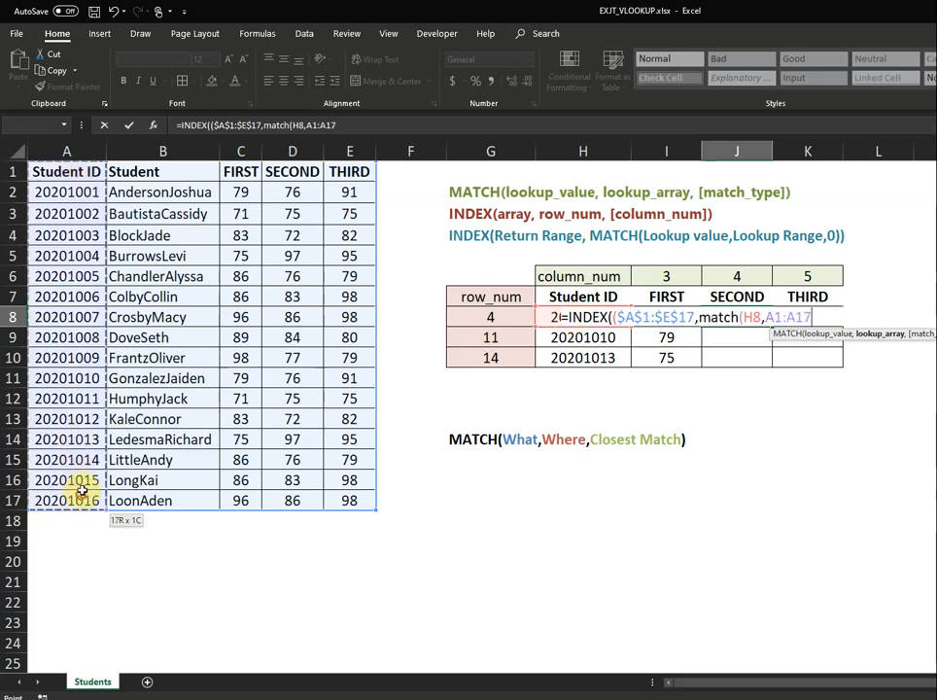
key(F4)
text(,0)
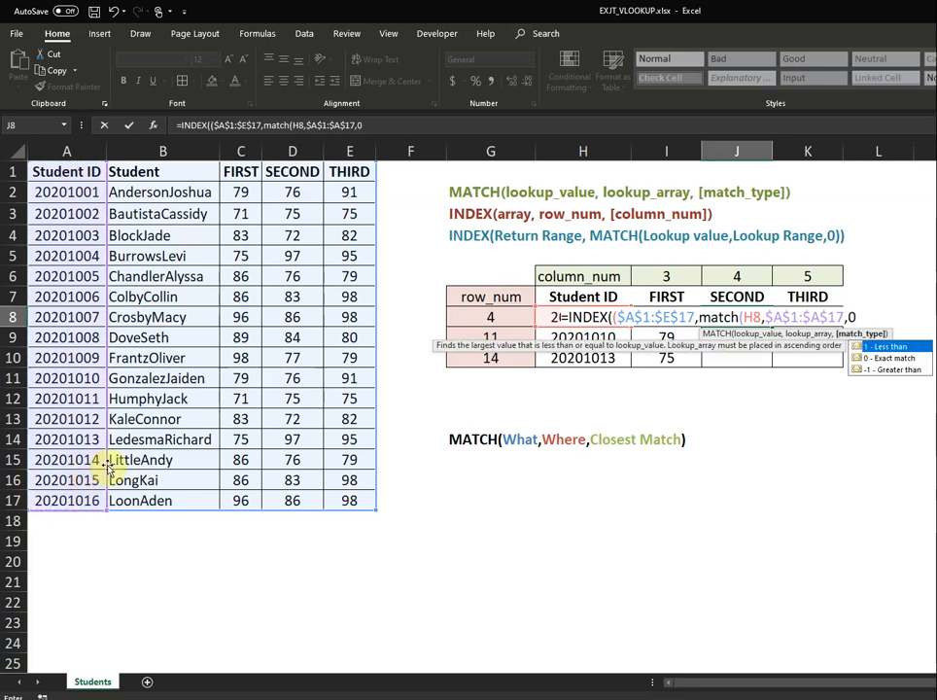
text(),)
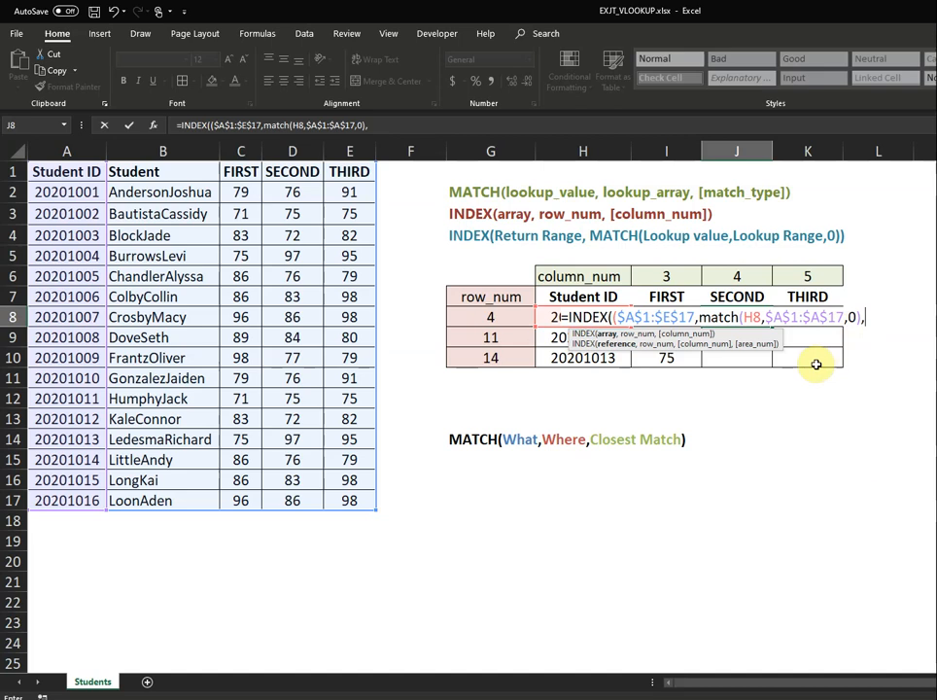
text(match)
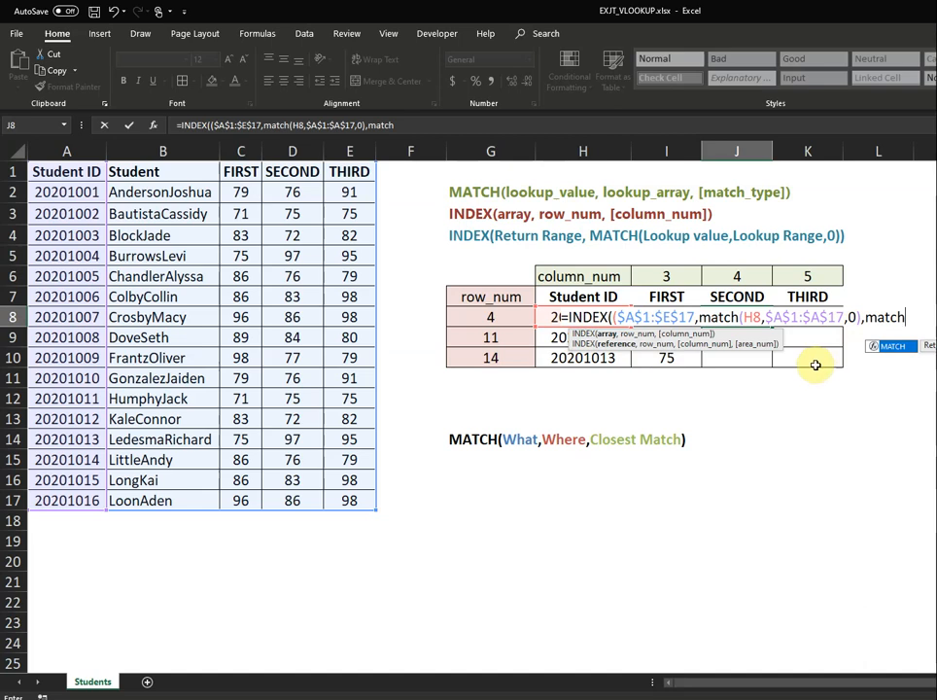
Add the column lookup MATCH(J7,$A$1:$E$1,0) for the SECOND header to J8's formula.
text(()
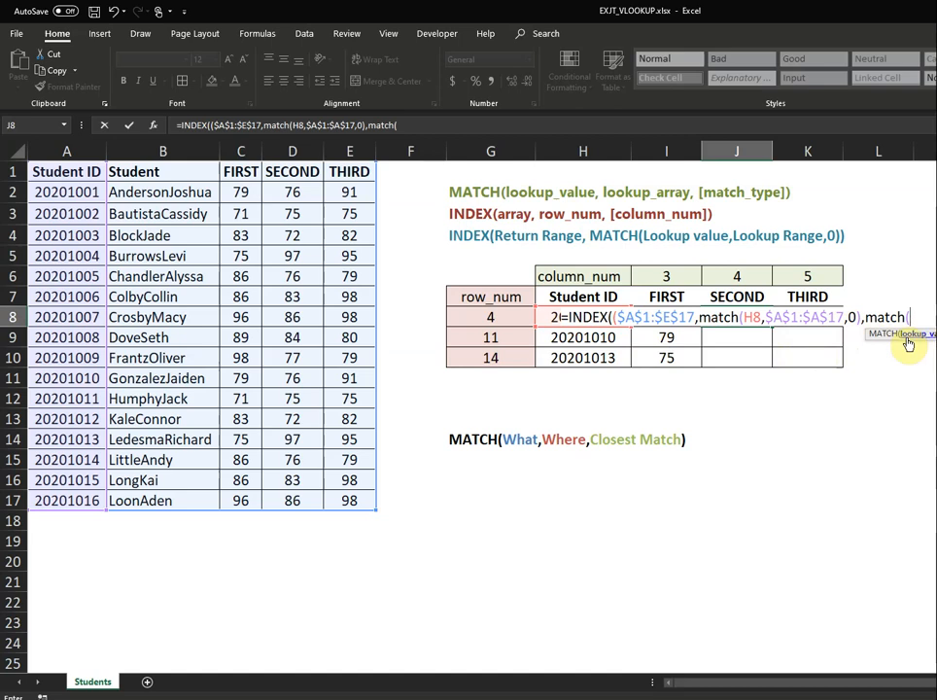
click(751, 296)
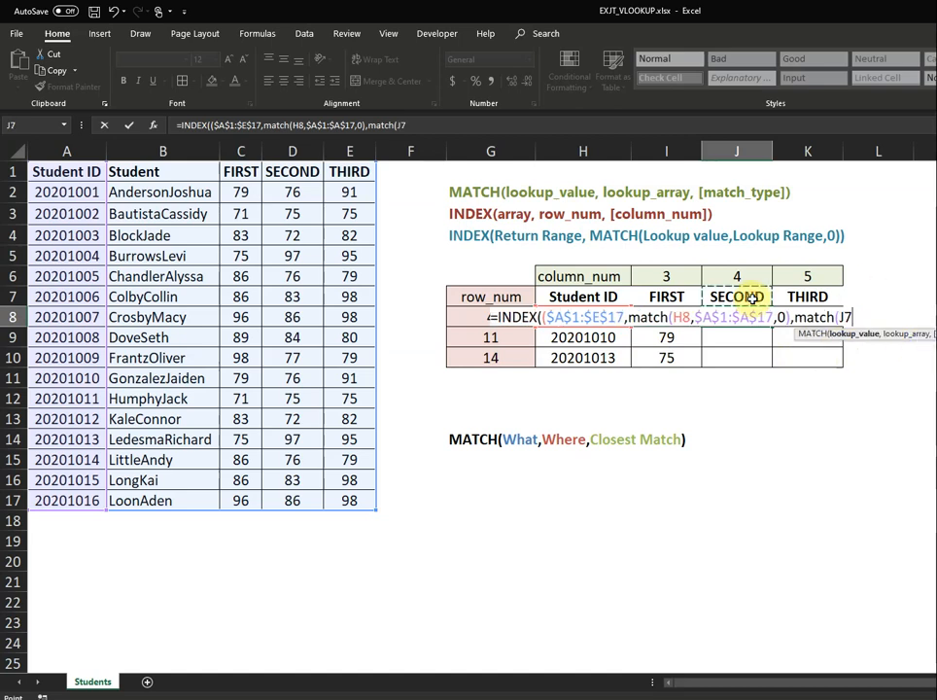
text(,)
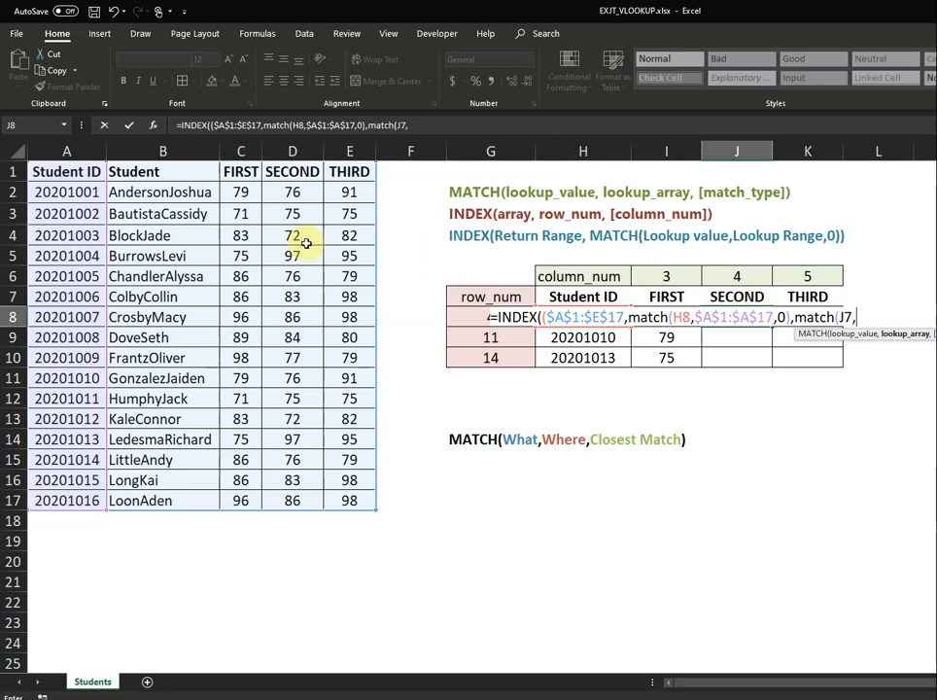
click(65, 169)
drag(292, 168, 335, 169)
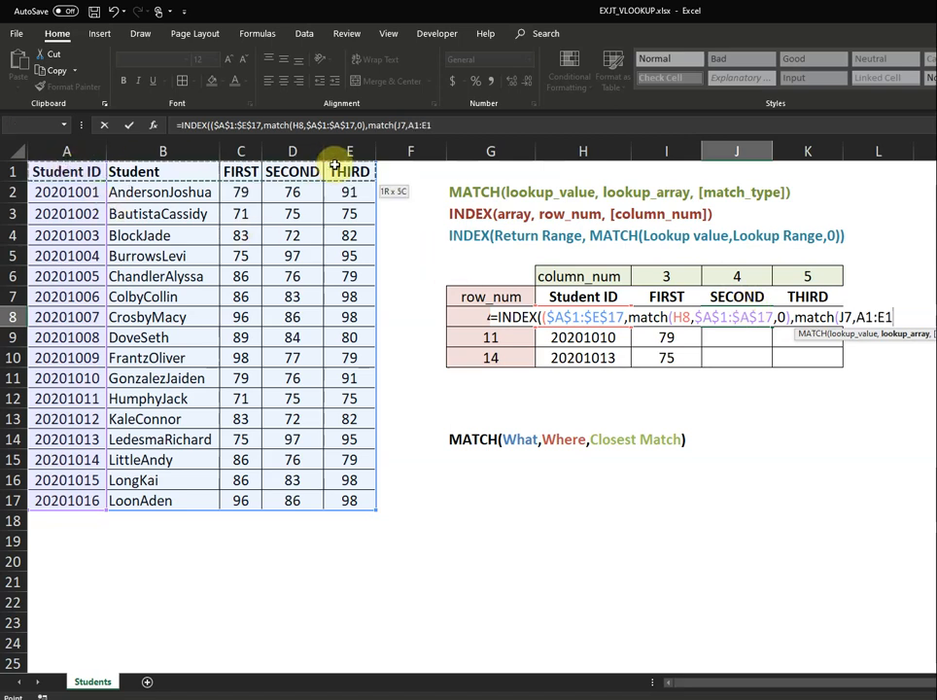
key(F4)
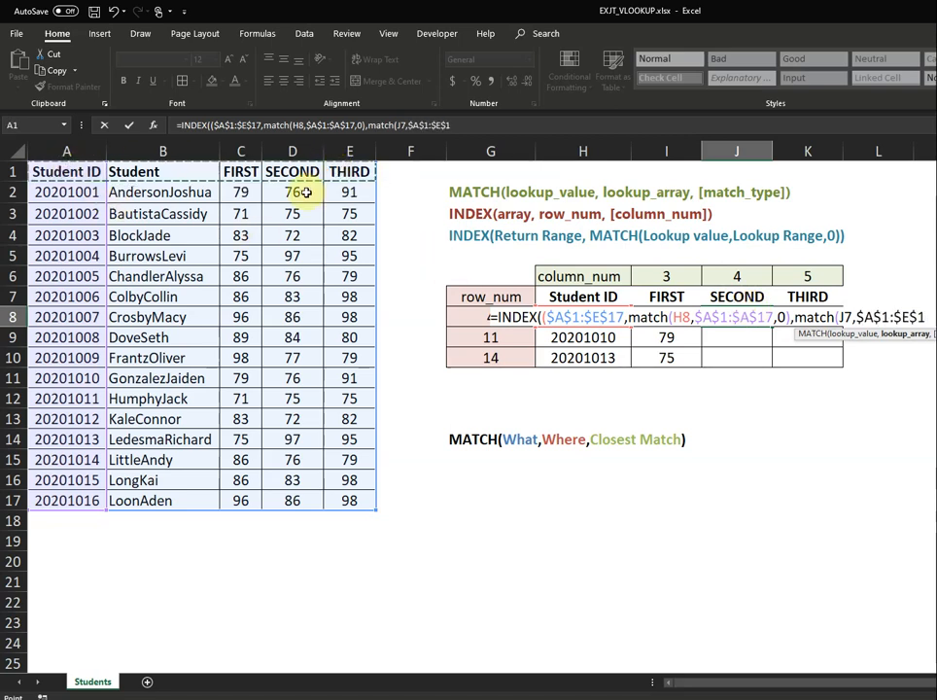
text(,0)
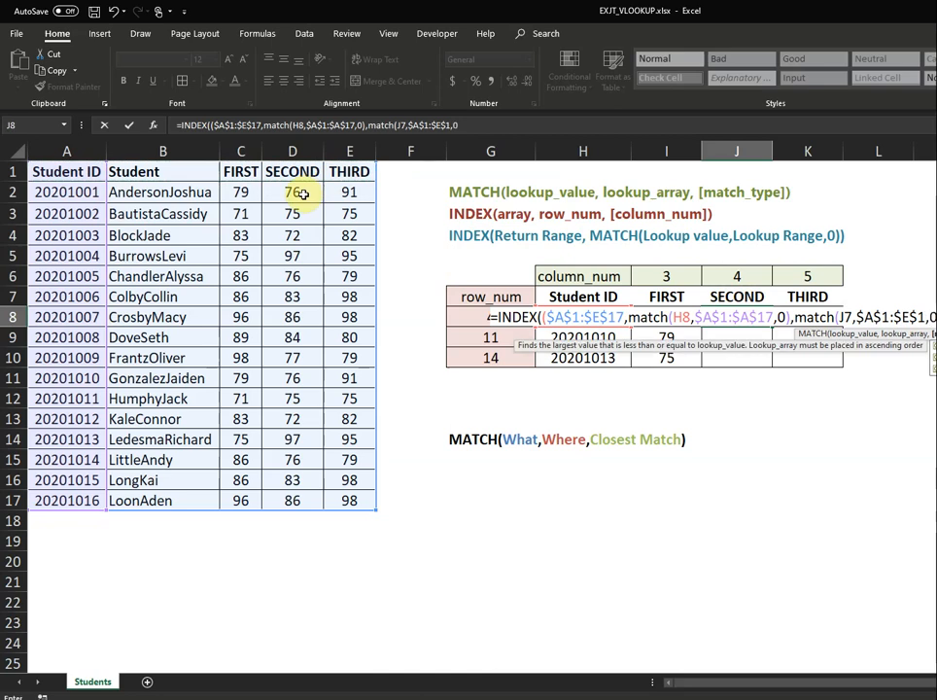
text())
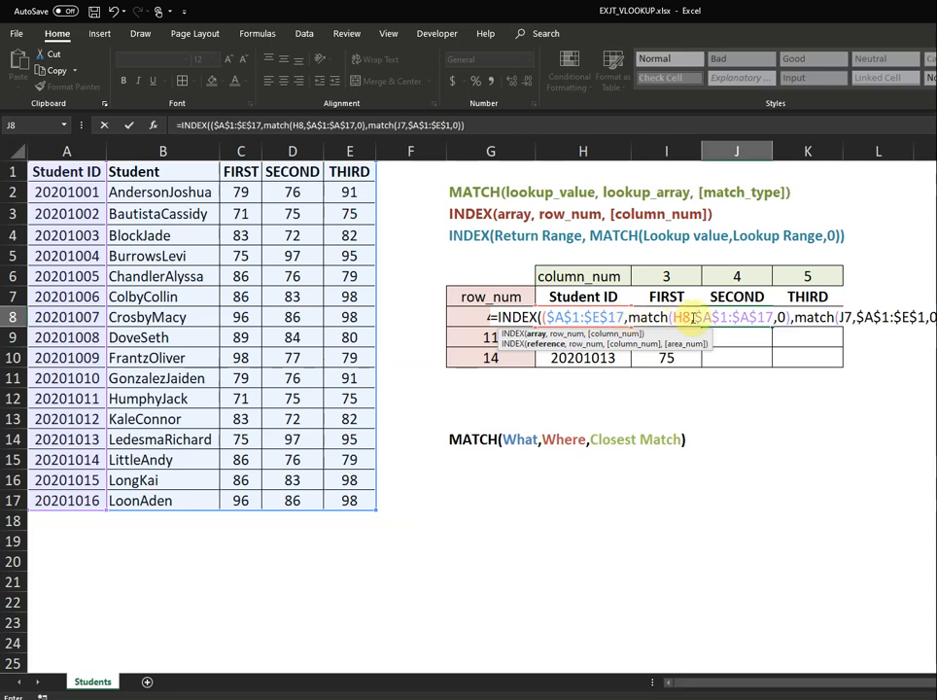
Remove the extra parenthesis from J8's formula and commit it, returning 72.
click(433, 124)
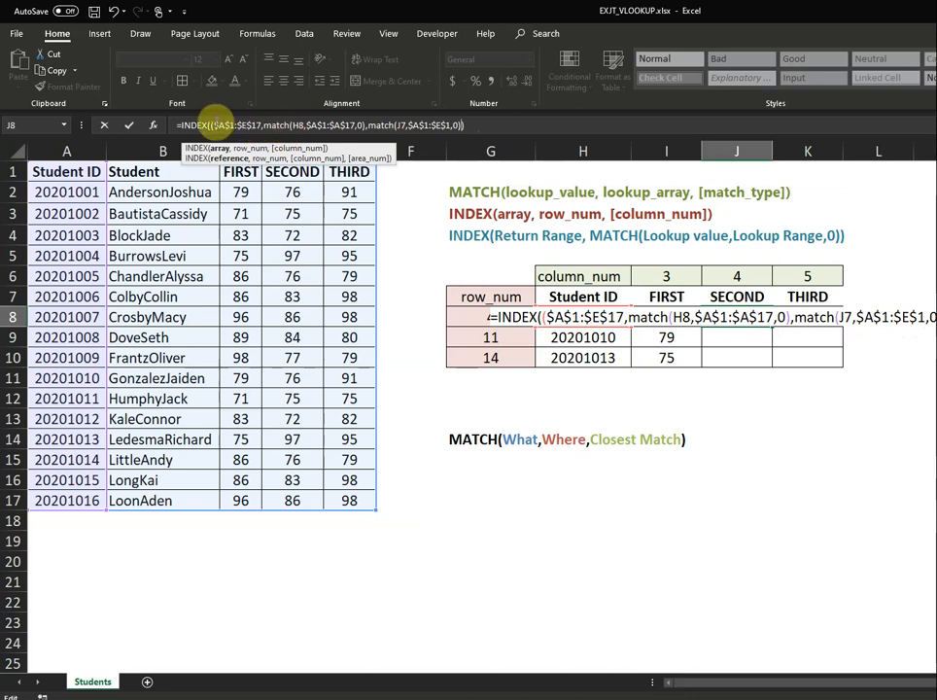
key(BackSpace)
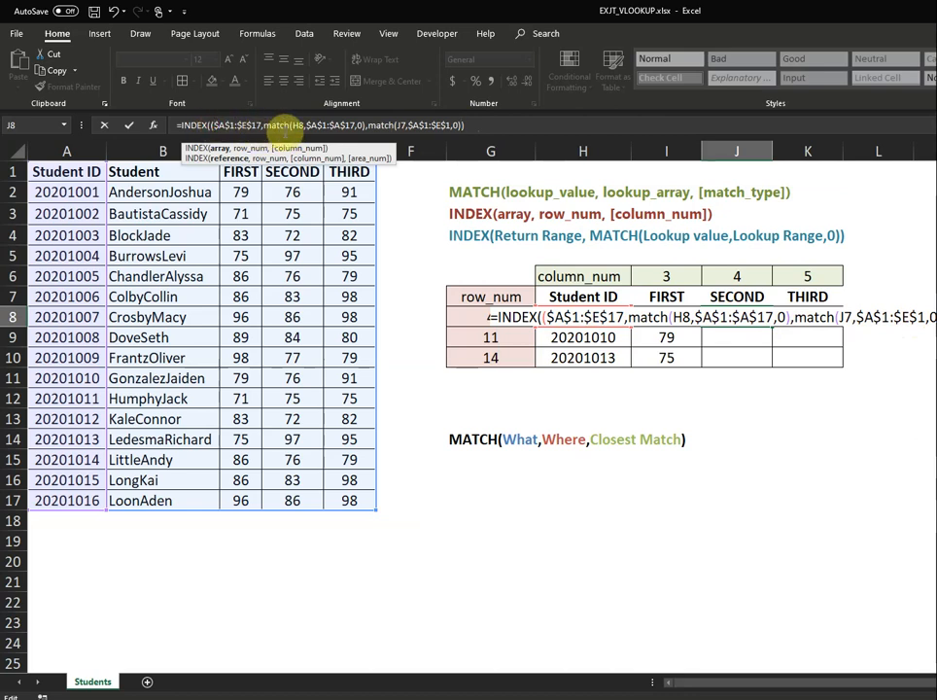
click(496, 129)
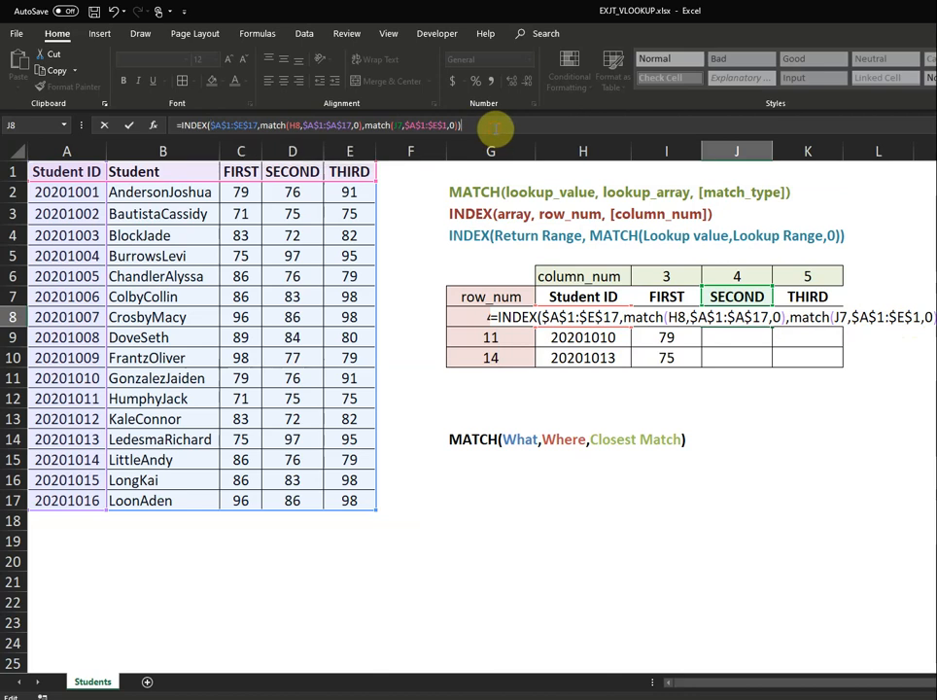
key(Return)
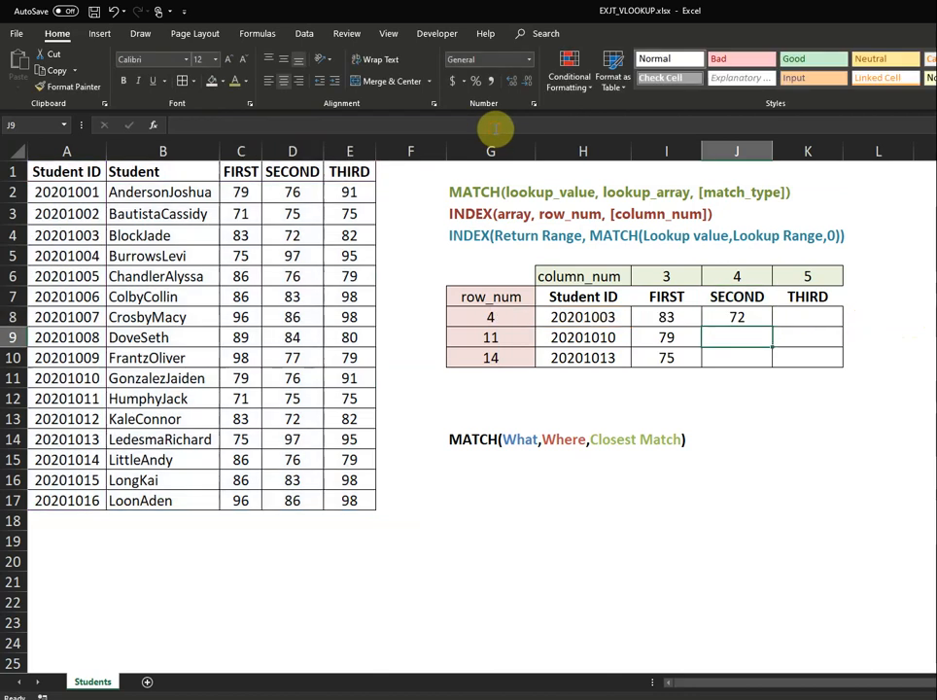
click(758, 318)
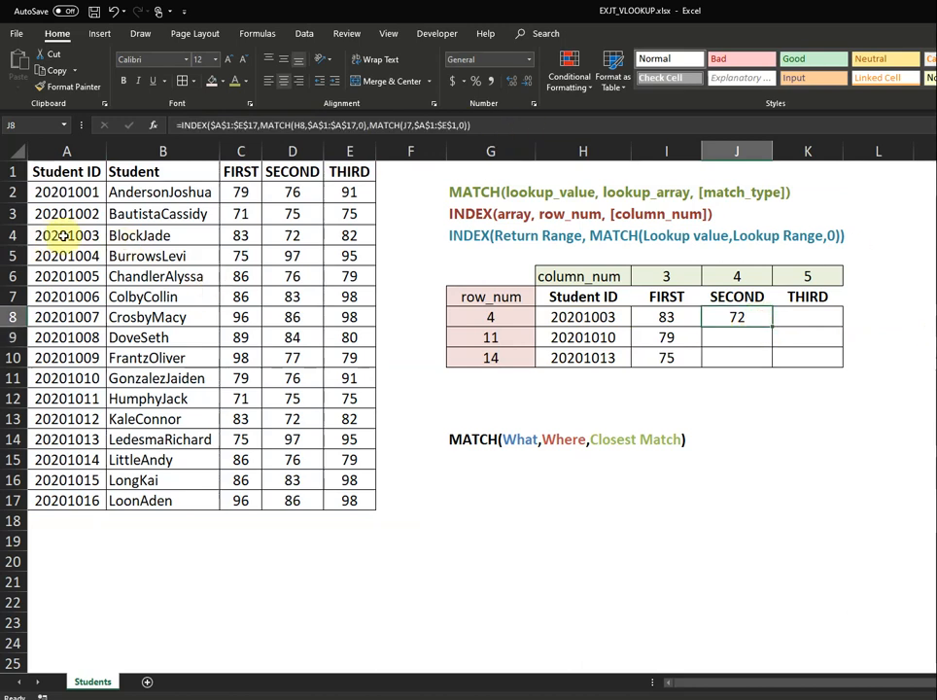
click(292, 236)
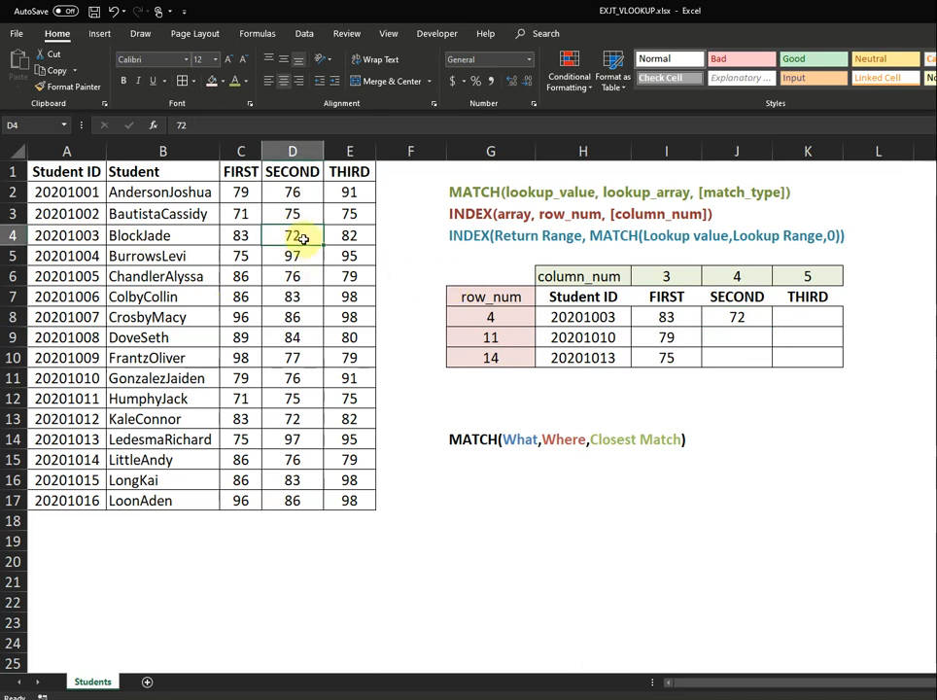
click(744, 318)
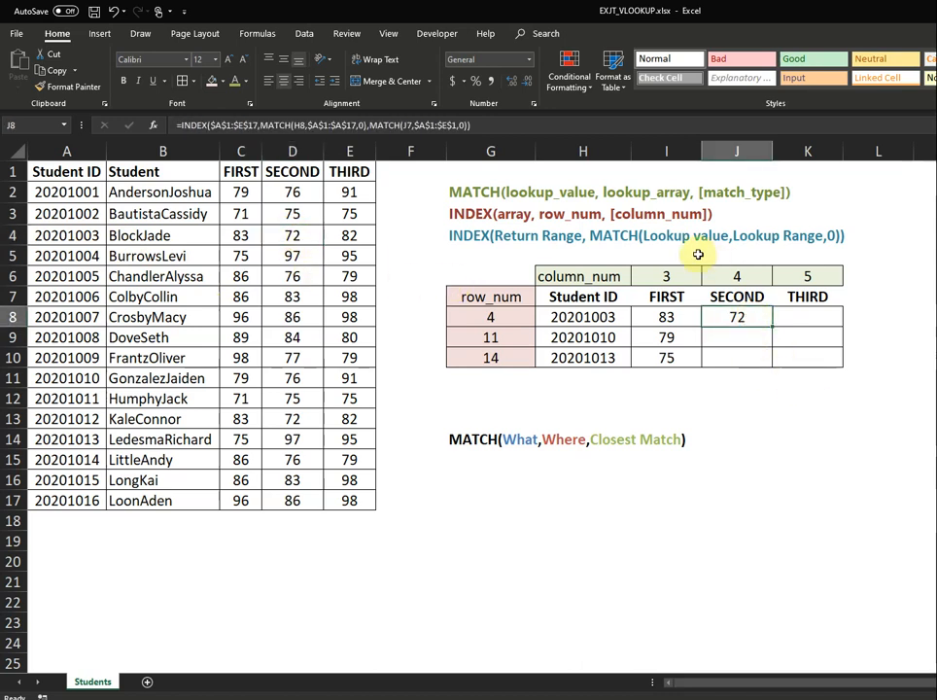
Fill J8's formula down to J10 and across column K, giving 76, 97, 82, 91, 95.
double_click(772, 328)
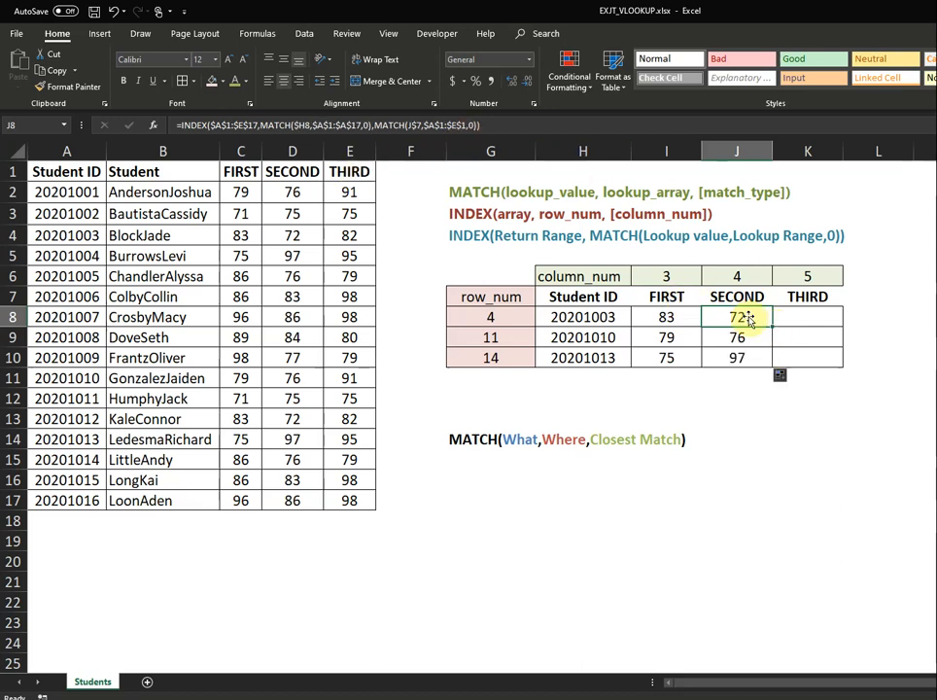
drag(778, 327, 842, 359)
click(831, 326)
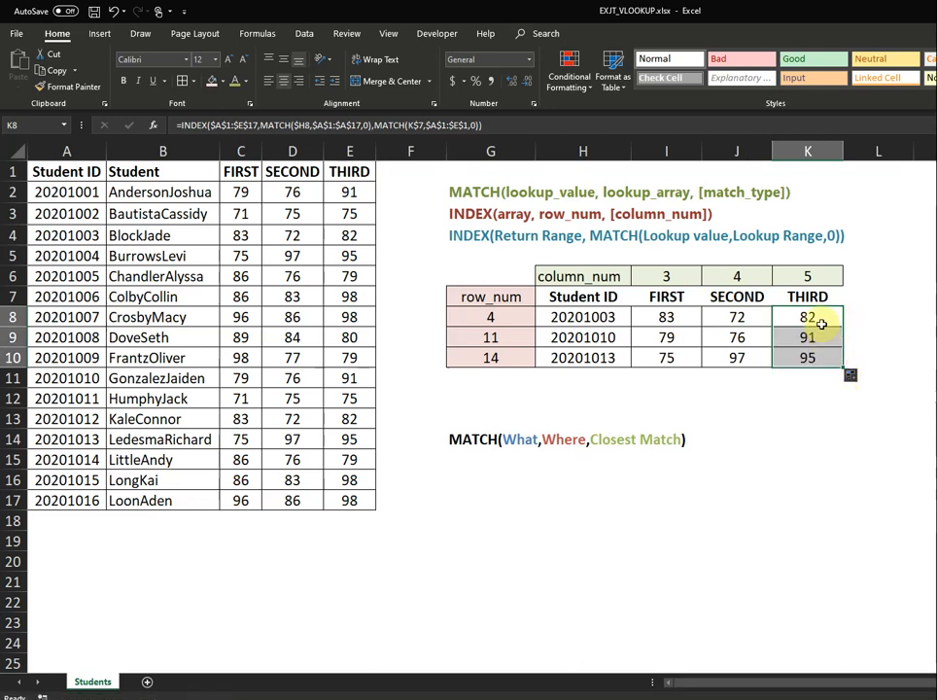
click(816, 360)
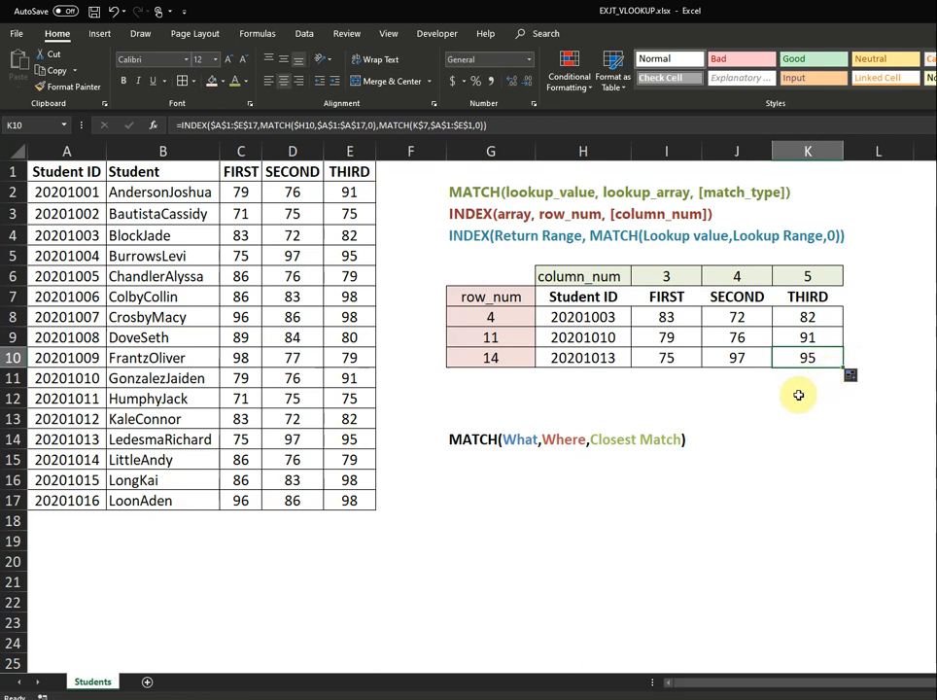
click(801, 393)
drag(472, 270, 808, 362)
click(718, 437)
click(532, 493)
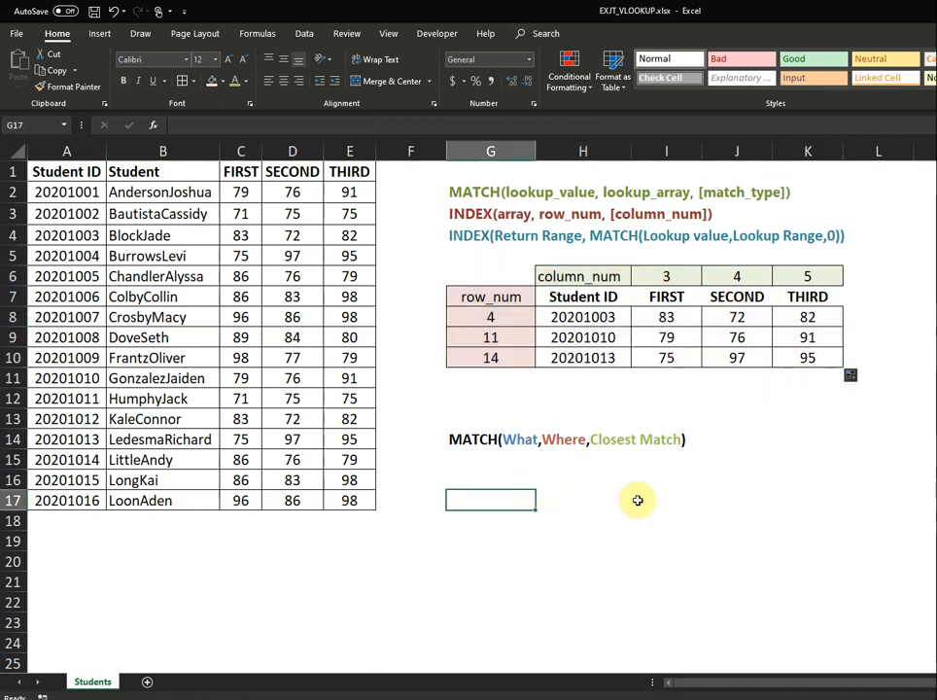